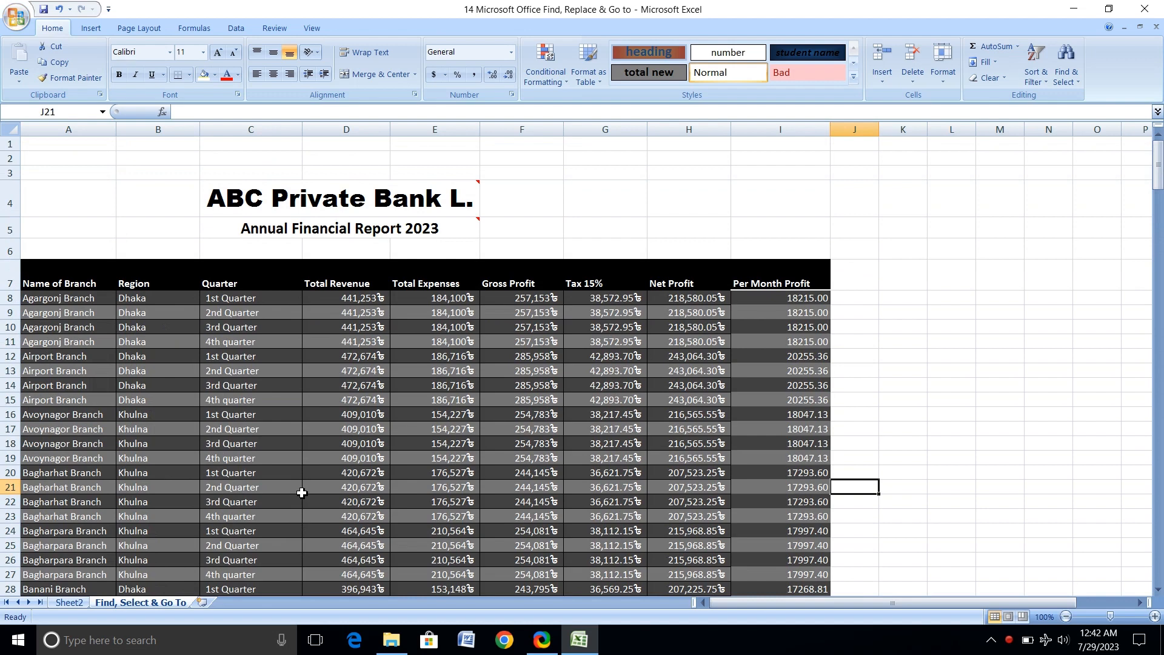
Select all Region entries from B8 down to the table's last row, B275.
click(1069, 85)
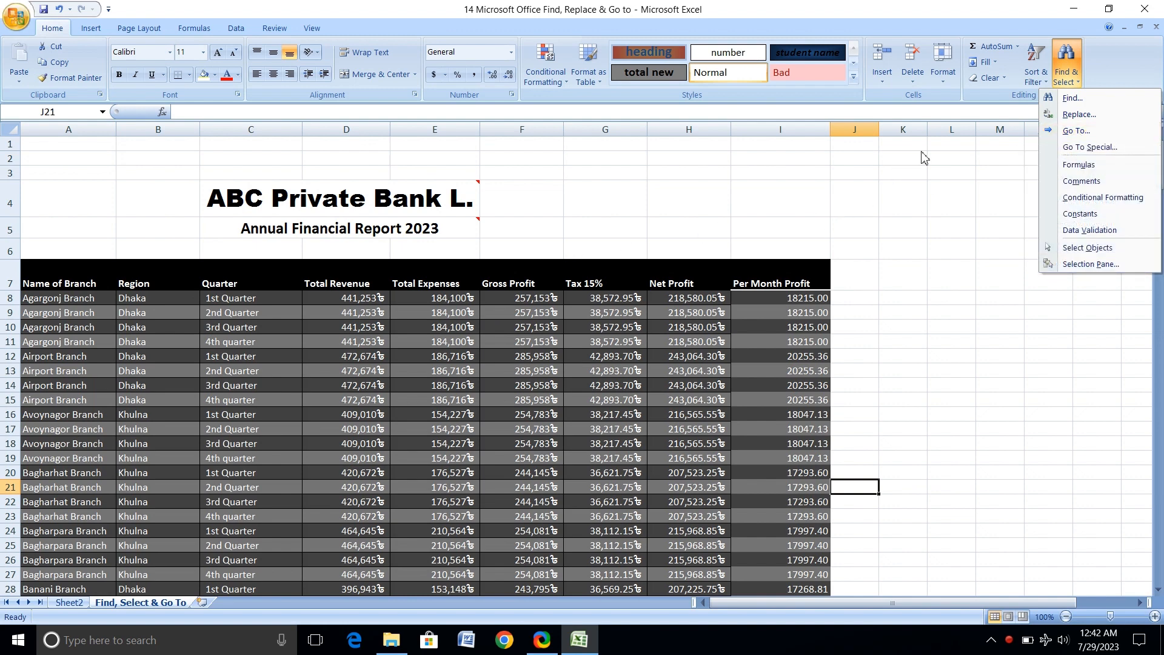
click(208, 309)
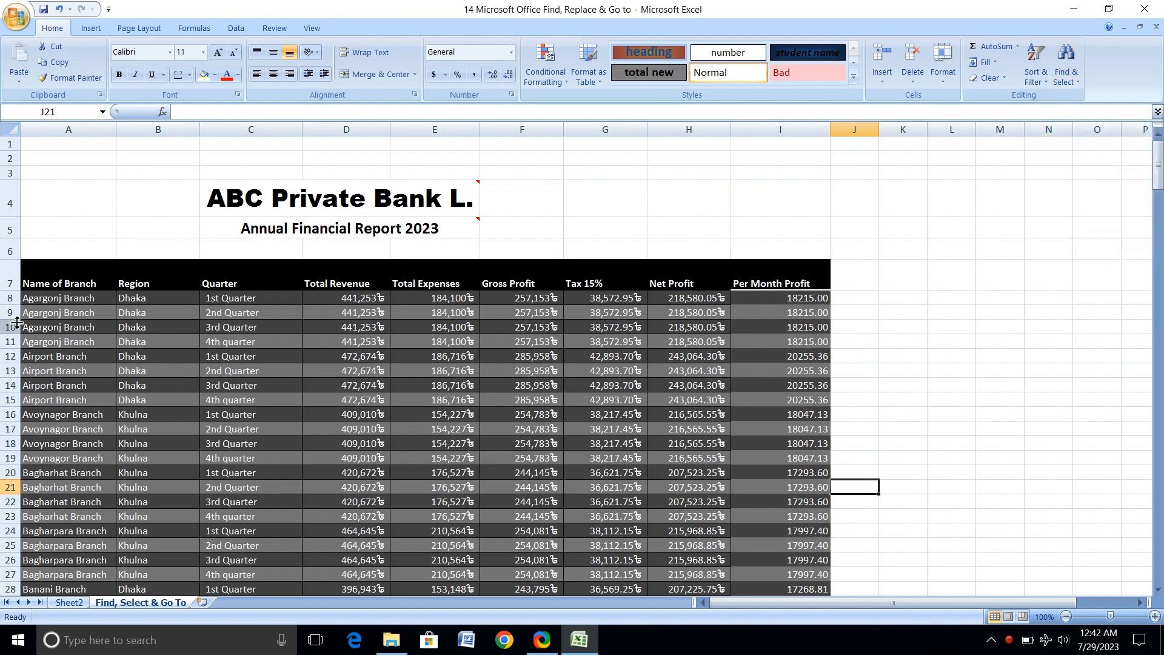
click(149, 299)
drag(150, 298, 175, 565)
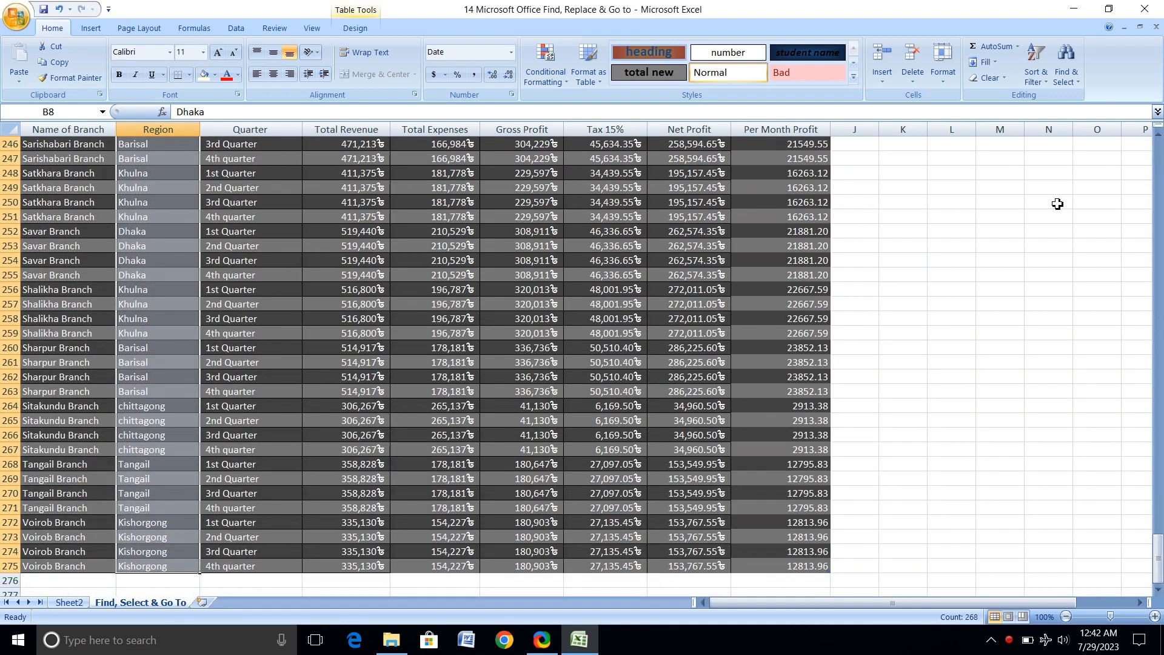
Search the selected Region entries for Khulna and step through the first few matches one at a time.
click(1060, 68)
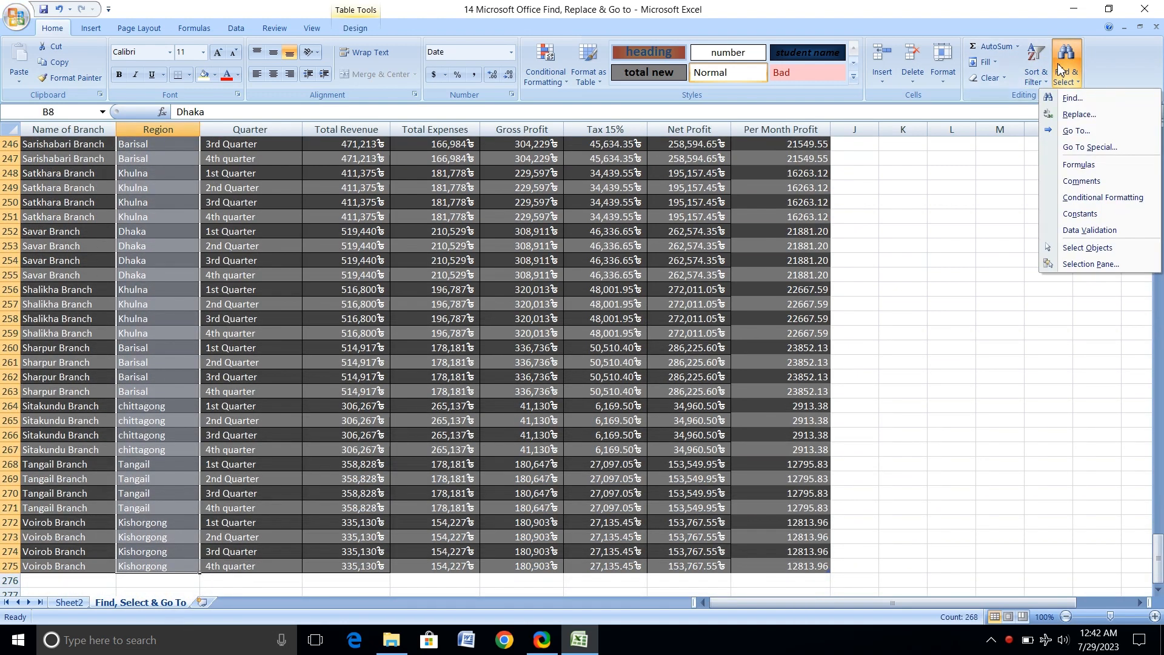
click(1072, 98)
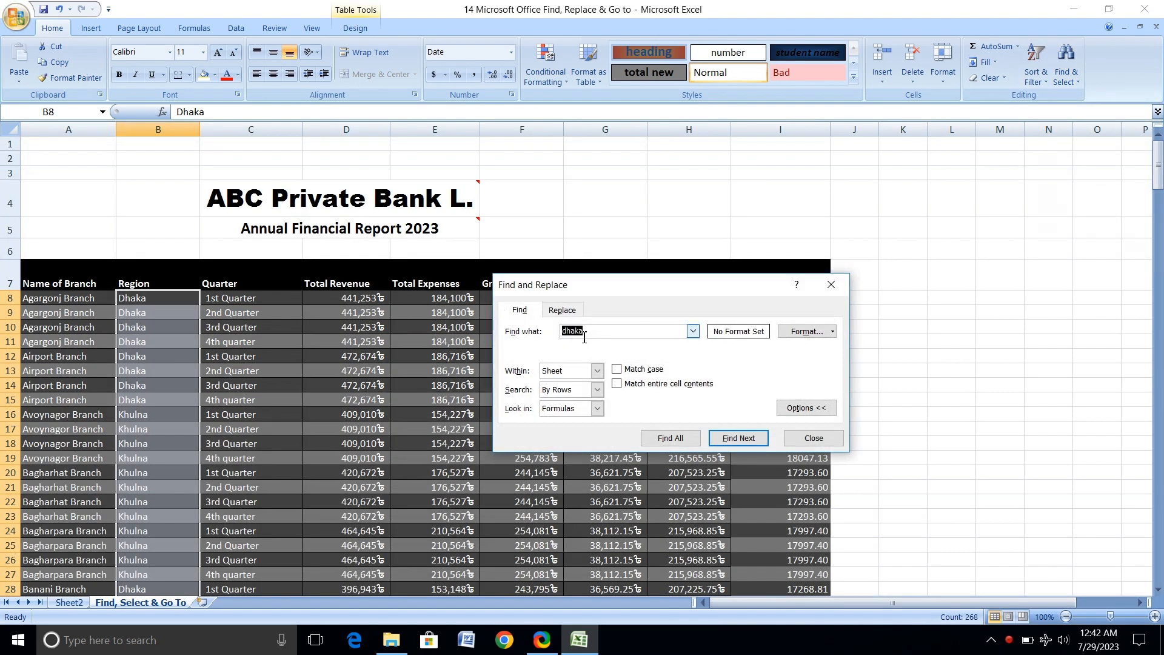
text(Khulna)
click(729, 445)
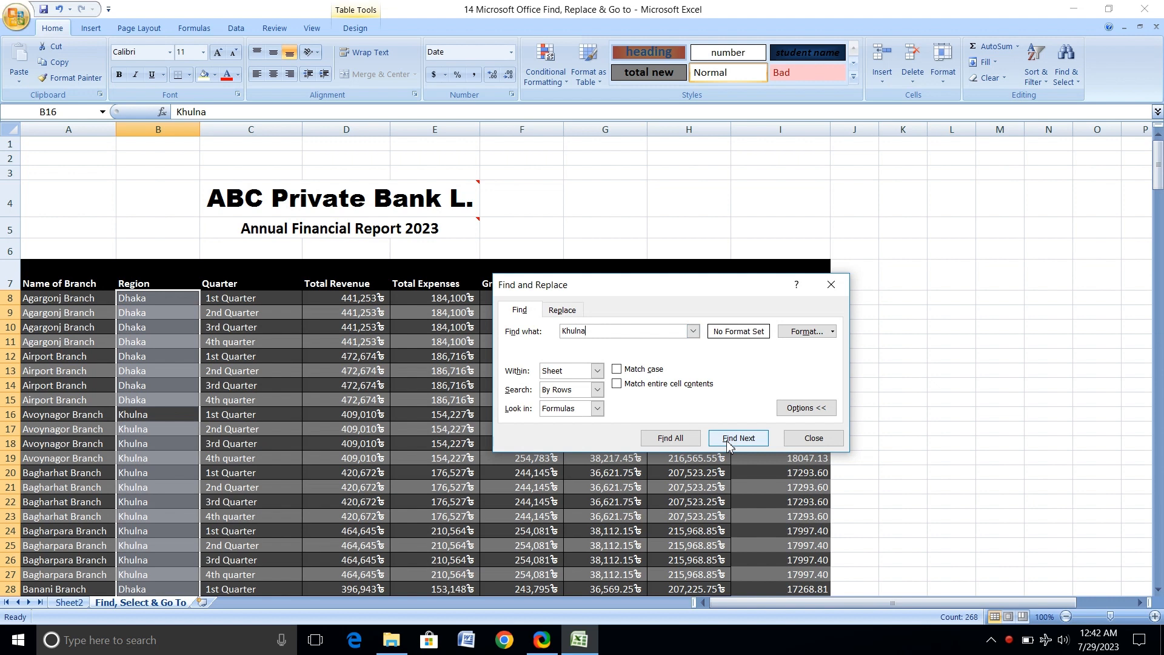
click(729, 445)
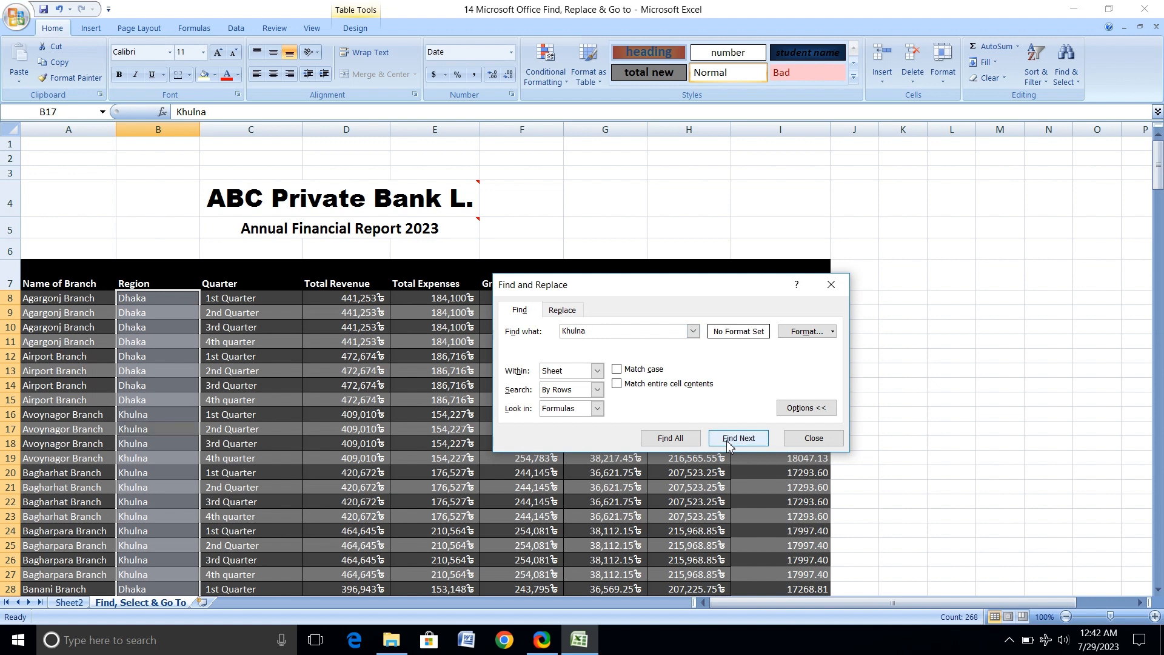
click(728, 445)
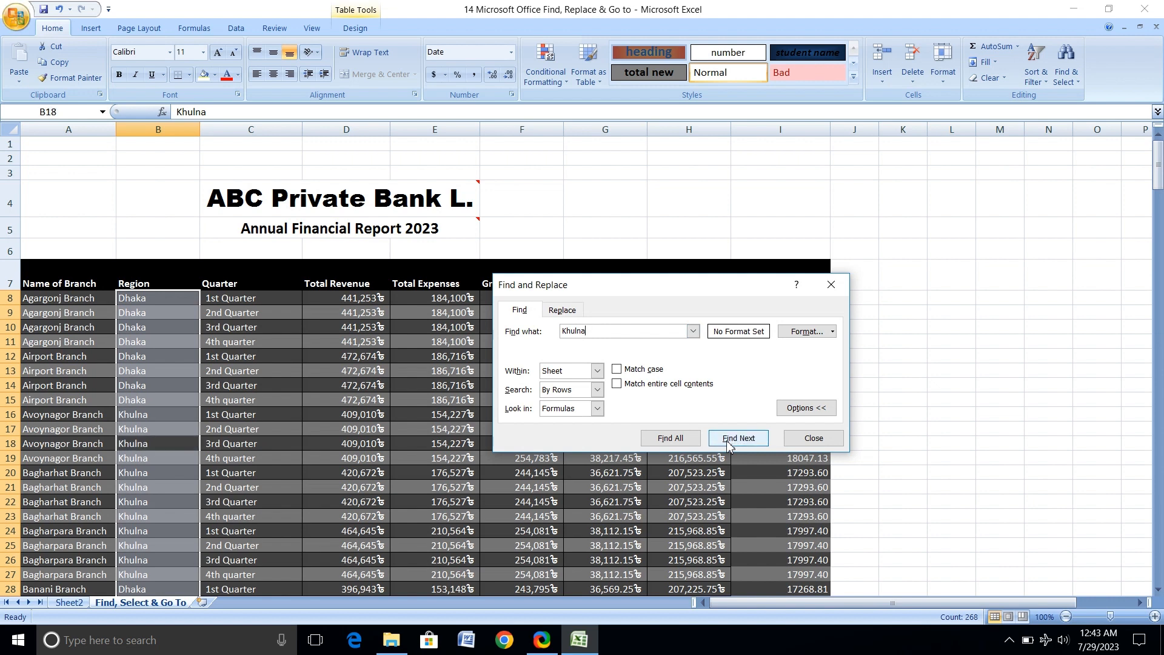
List all Khulna matches and enlarge the Find and Replace dialog so that more results fit.
click(661, 447)
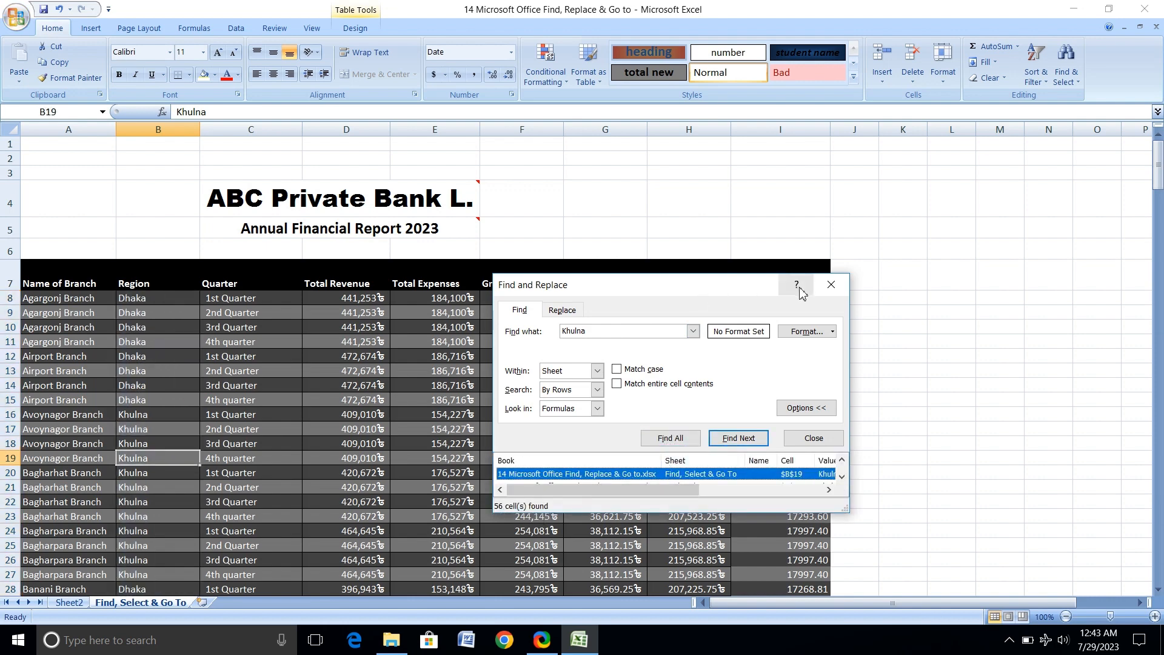
drag(749, 296, 756, 161)
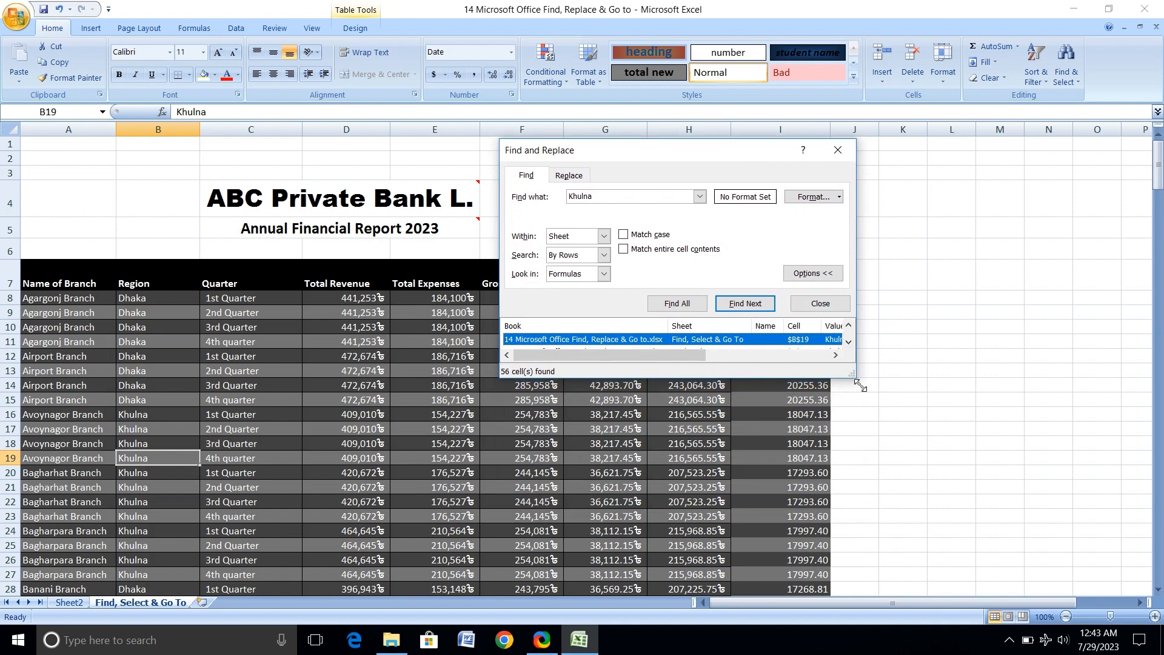
drag(852, 381, 944, 600)
Go to the Khulna matches in B184 and B259 from the results list, and close the dialog.
scroll(719, 452, down, 1)
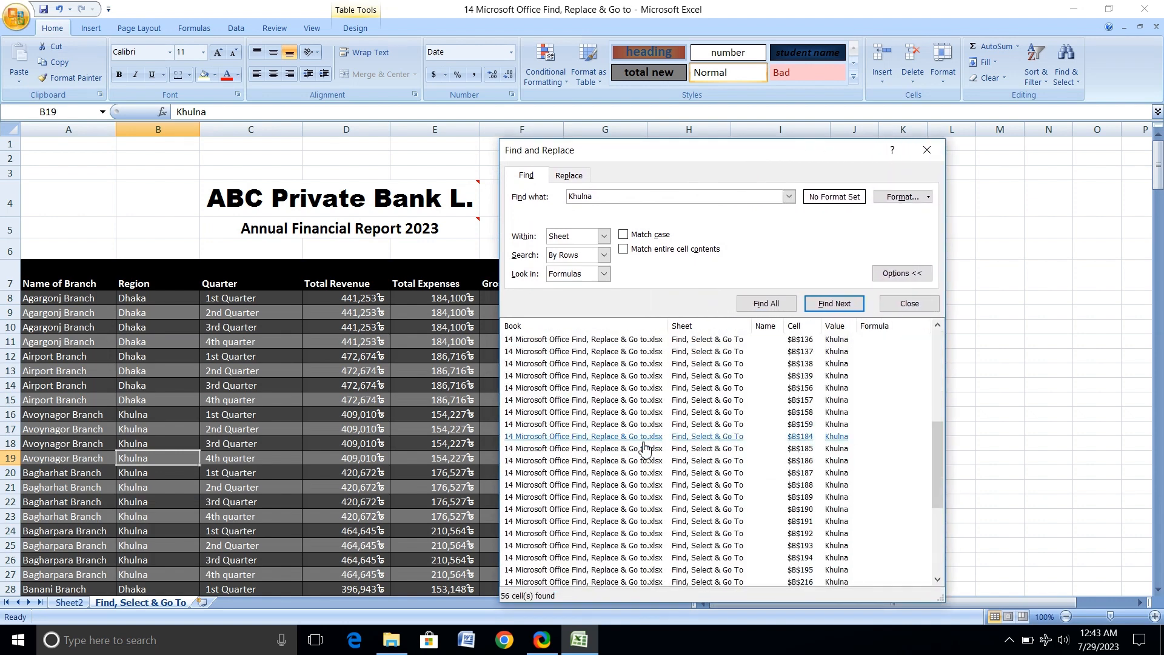
click(636, 442)
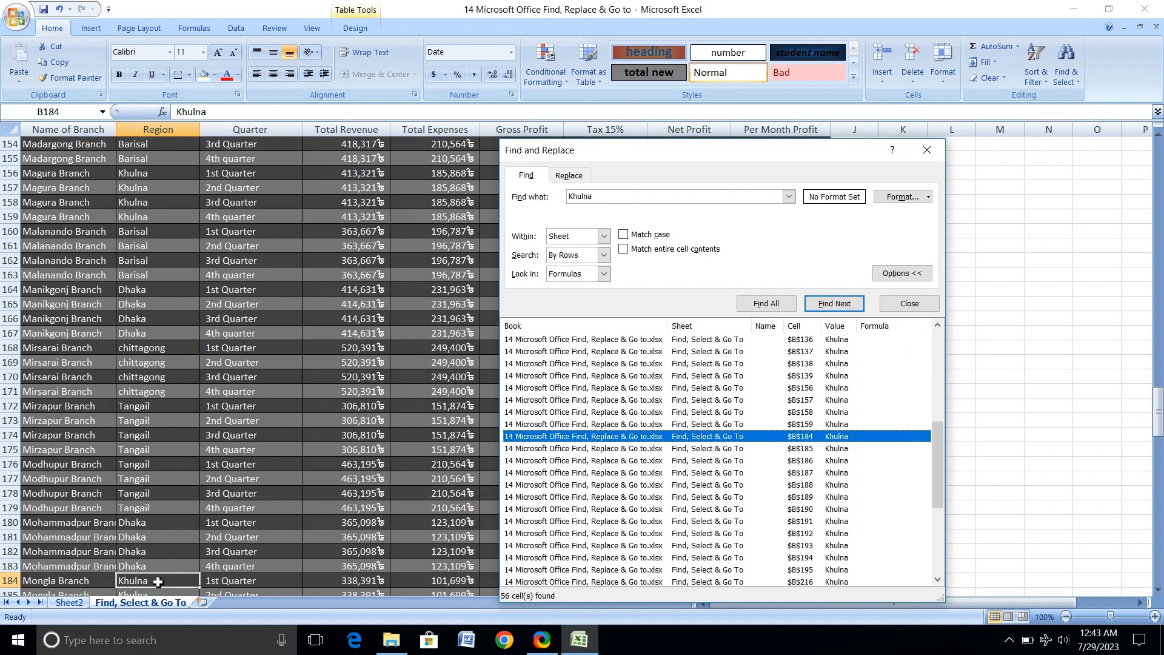
scroll(792, 509, down, 5)
click(794, 533)
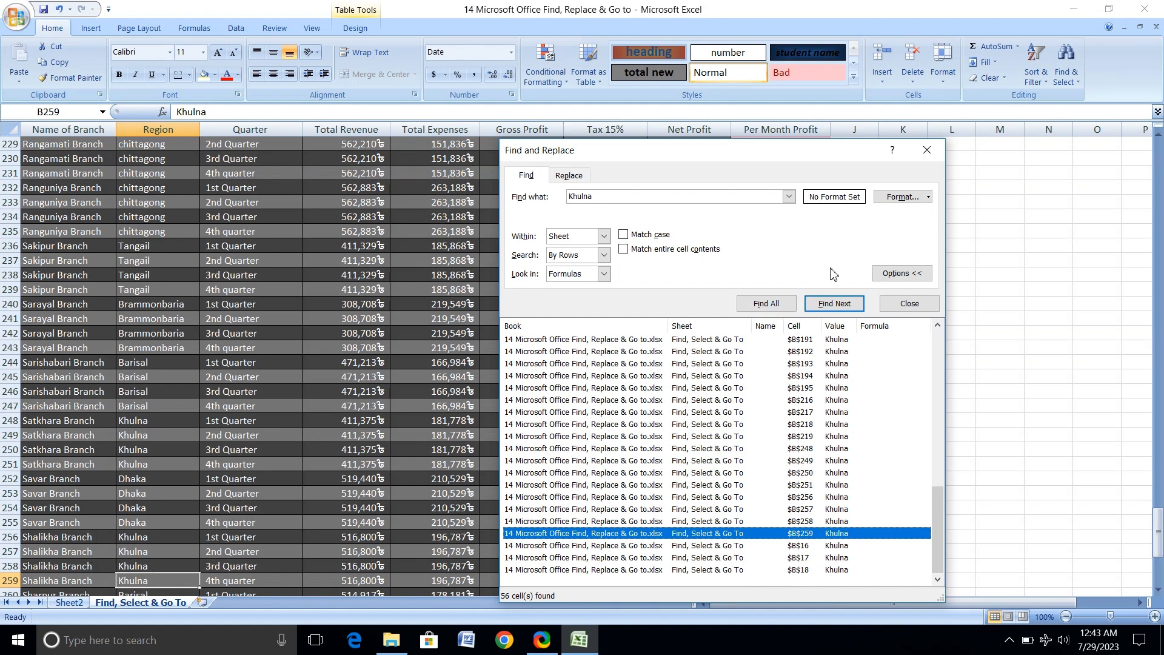
click(927, 150)
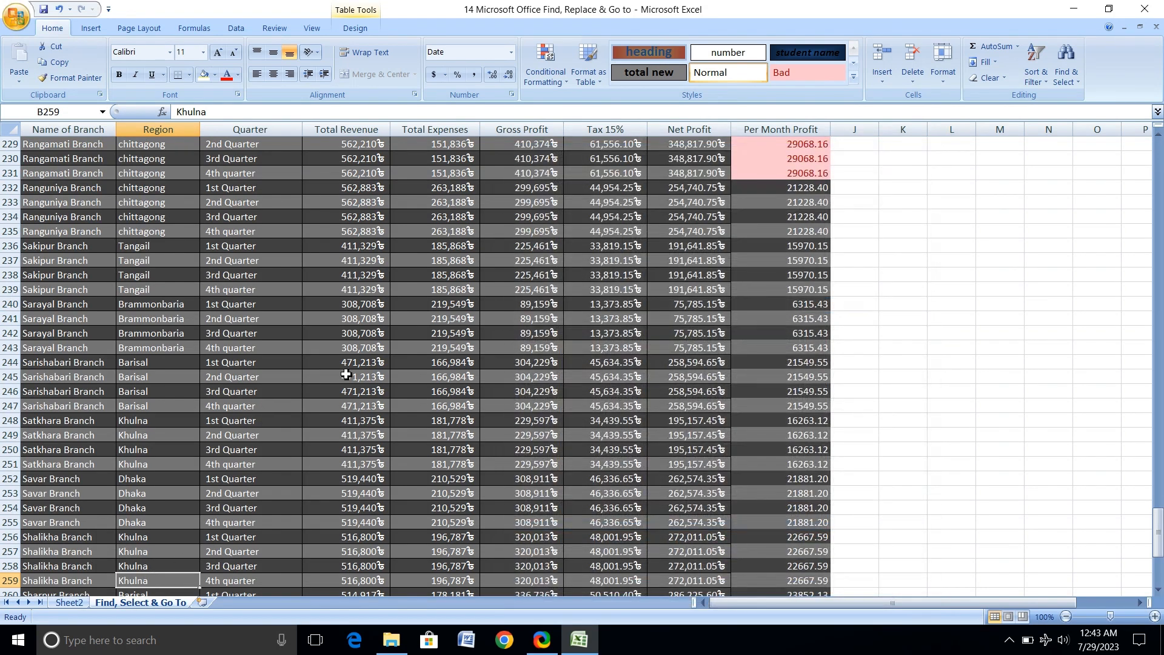
scroll(349, 374, up, 20)
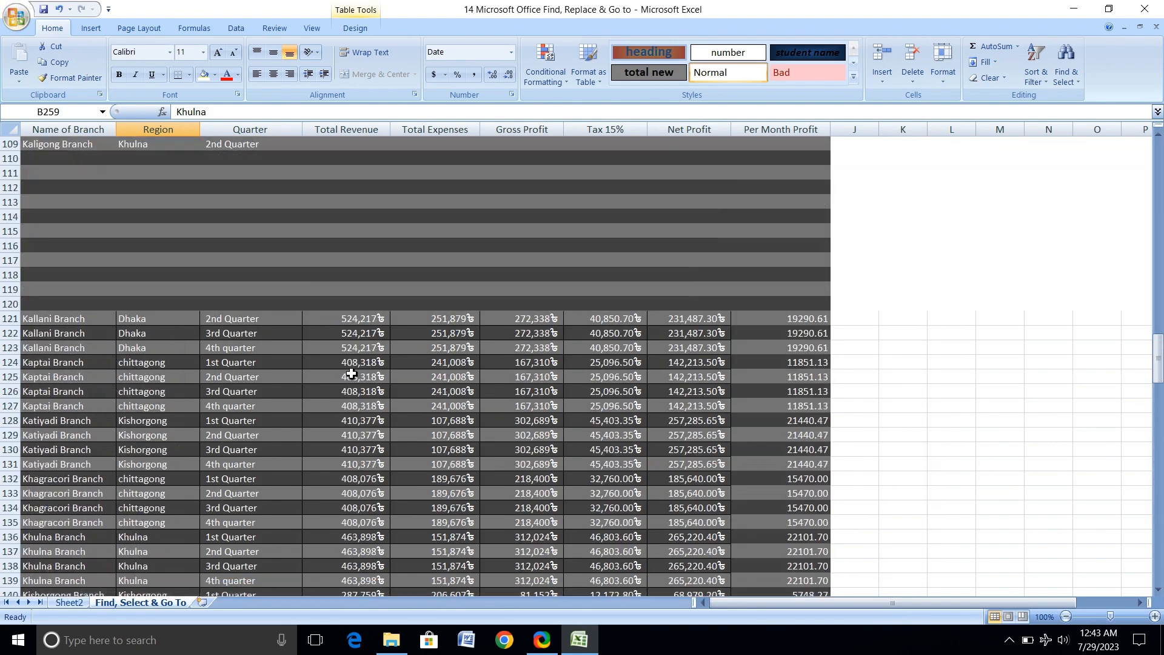
scroll(351, 374, up, 20)
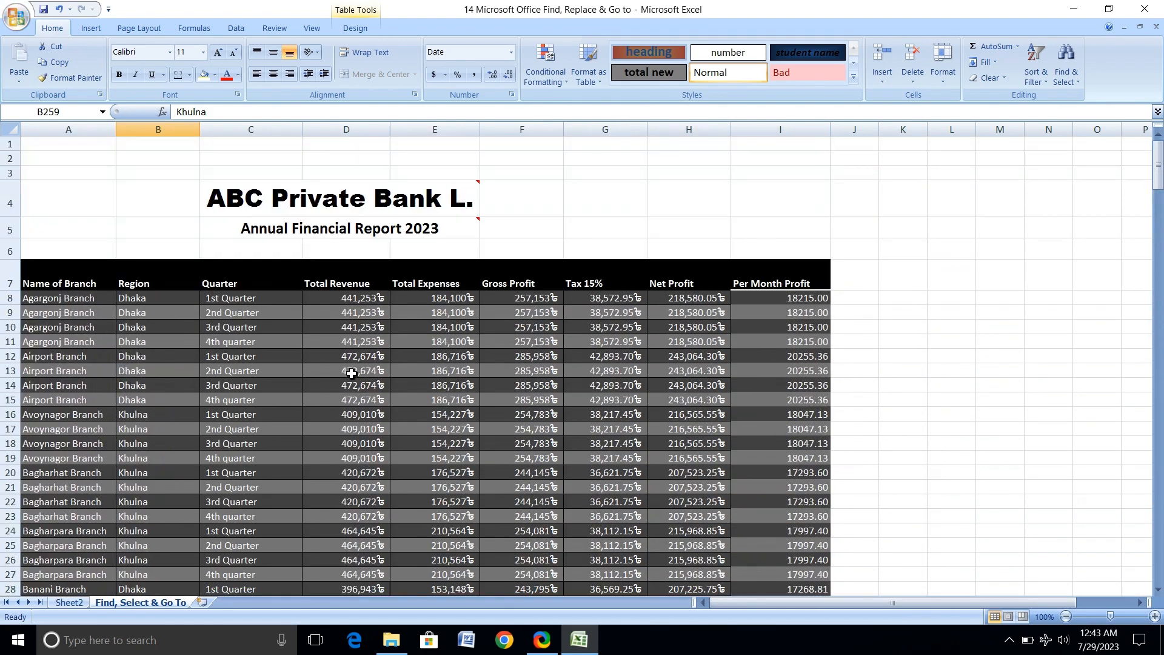
click(159, 327)
click(157, 300)
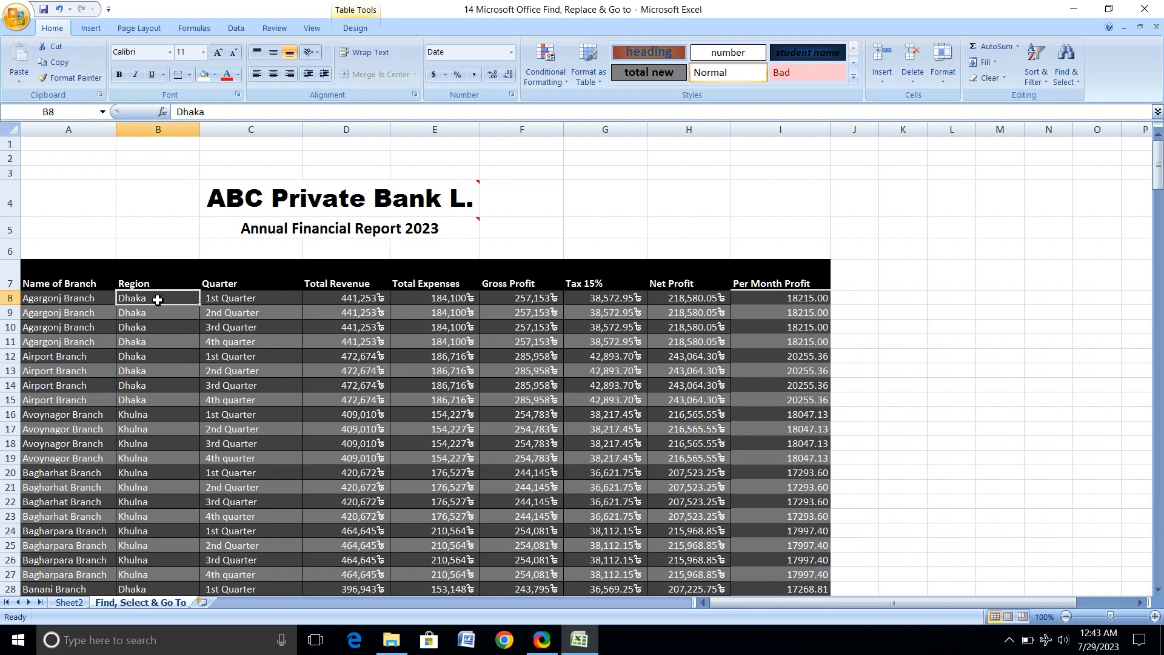
drag(157, 300, 158, 579)
scroll(162, 424, up, 20)
scroll(180, 398, up, 20)
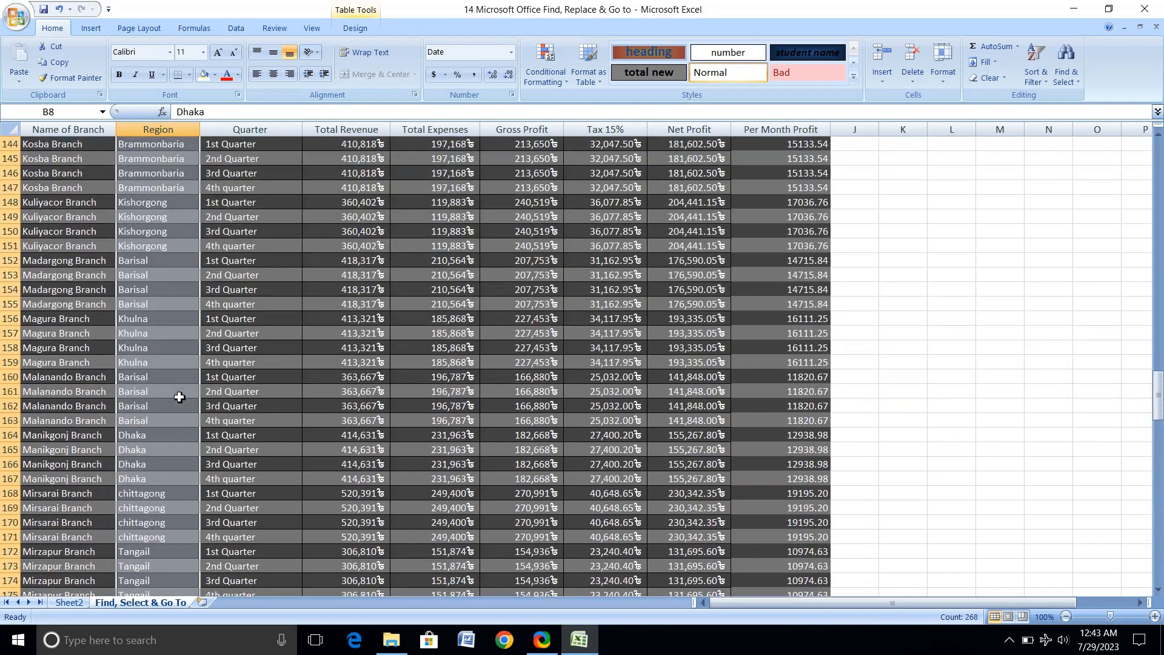
scroll(188, 389, up, 9)
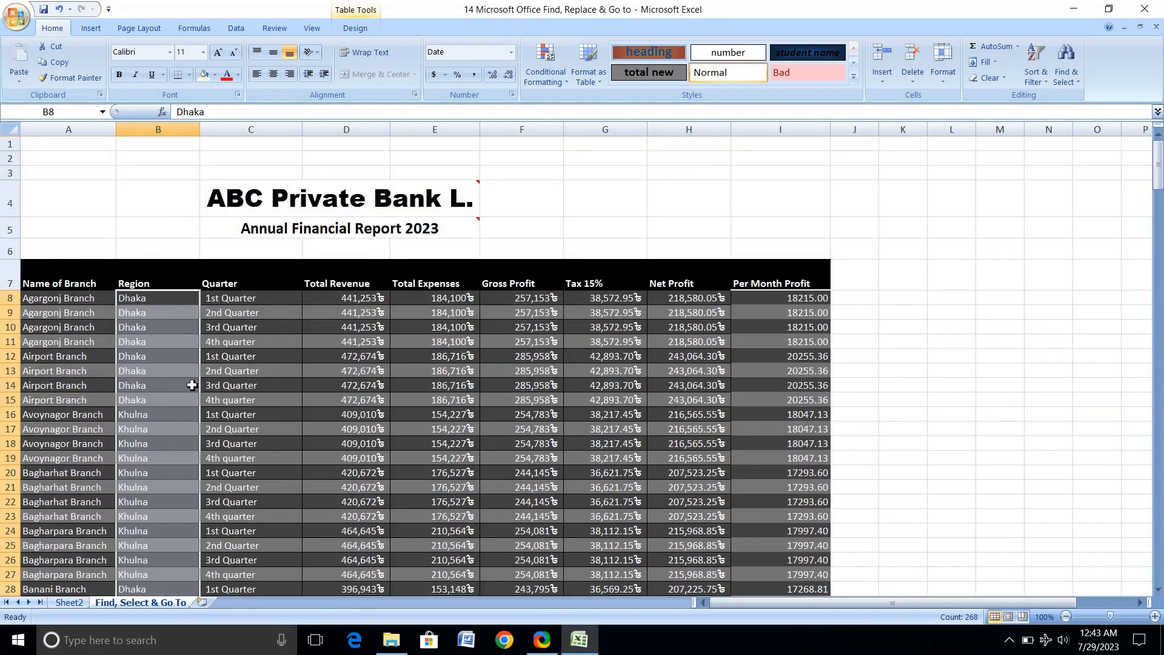
Extend the selection from B8 through the end of the Region column at B275.
click(154, 302)
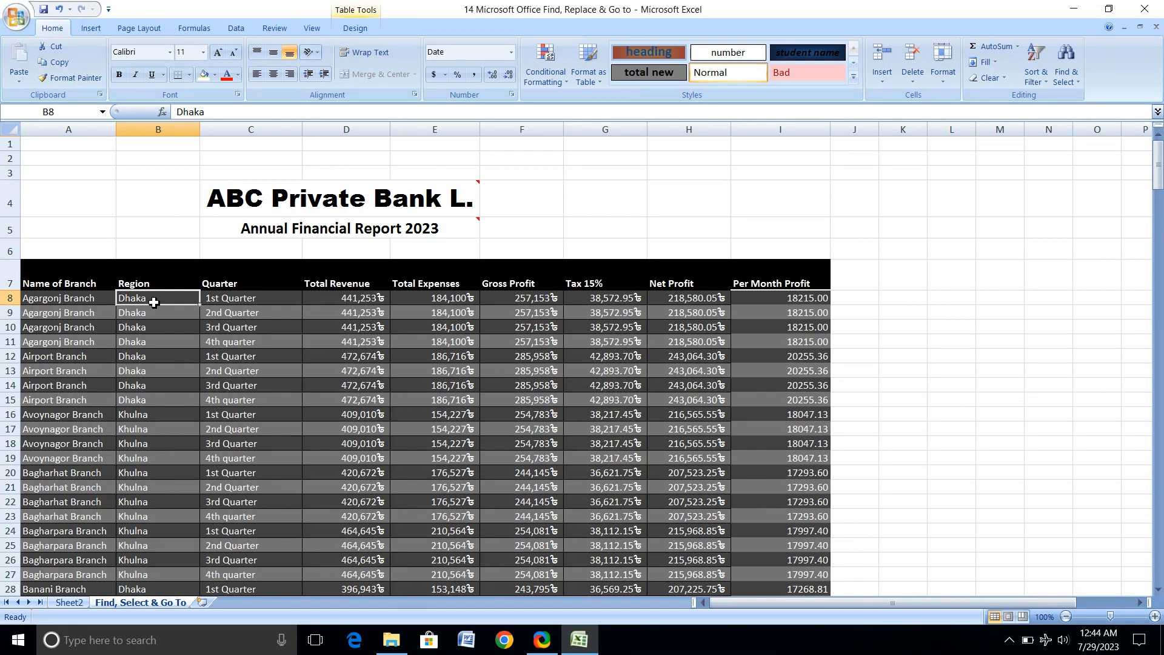
key(ctrl+shift+Down)
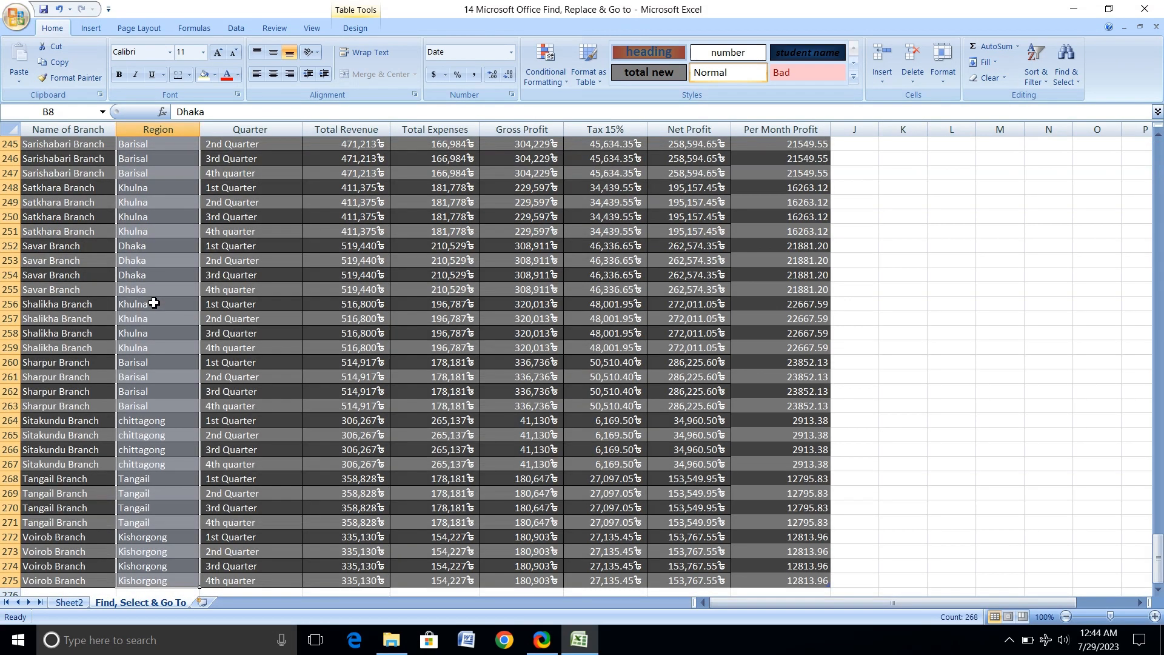
scroll(154, 302, down, 3)
scroll(128, 299, up, 3)
Try to replace an occurrence of Barisal with Dhaka in the selected Region entries.
click(1065, 68)
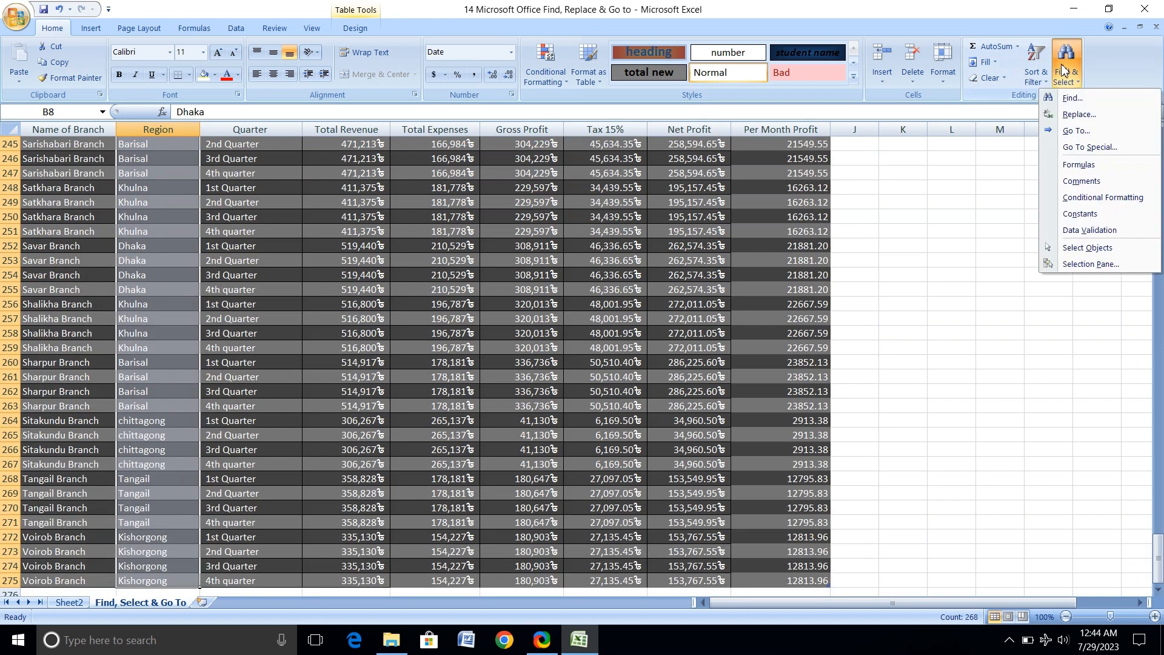
click(1079, 114)
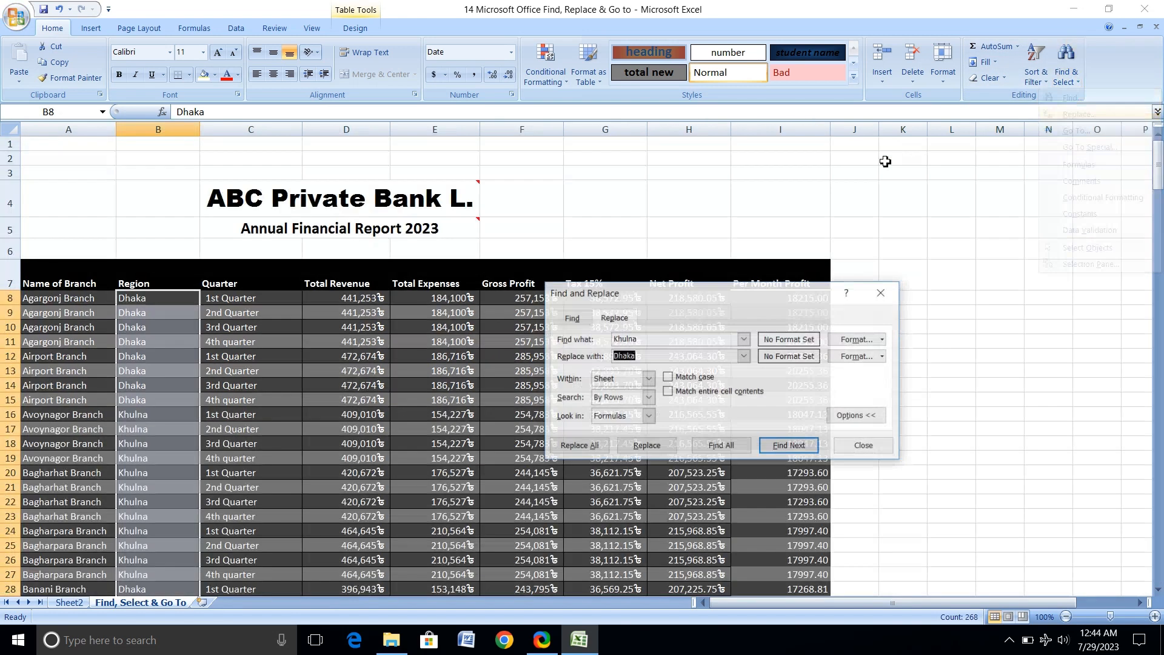
click(659, 340)
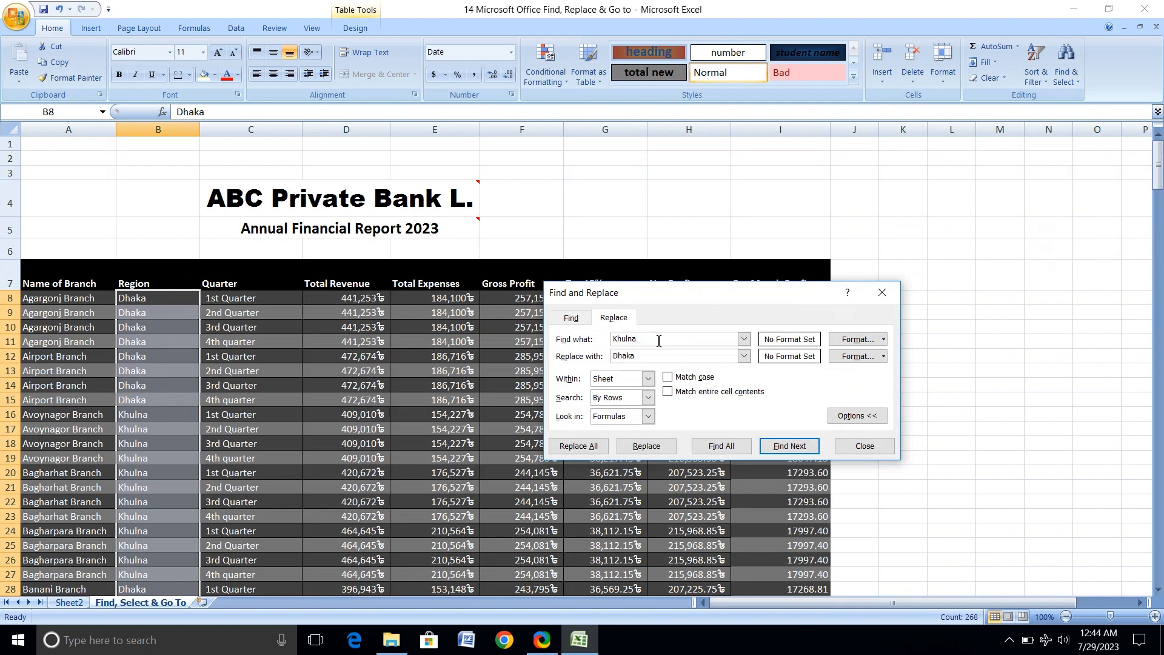
drag(657, 340, 592, 341)
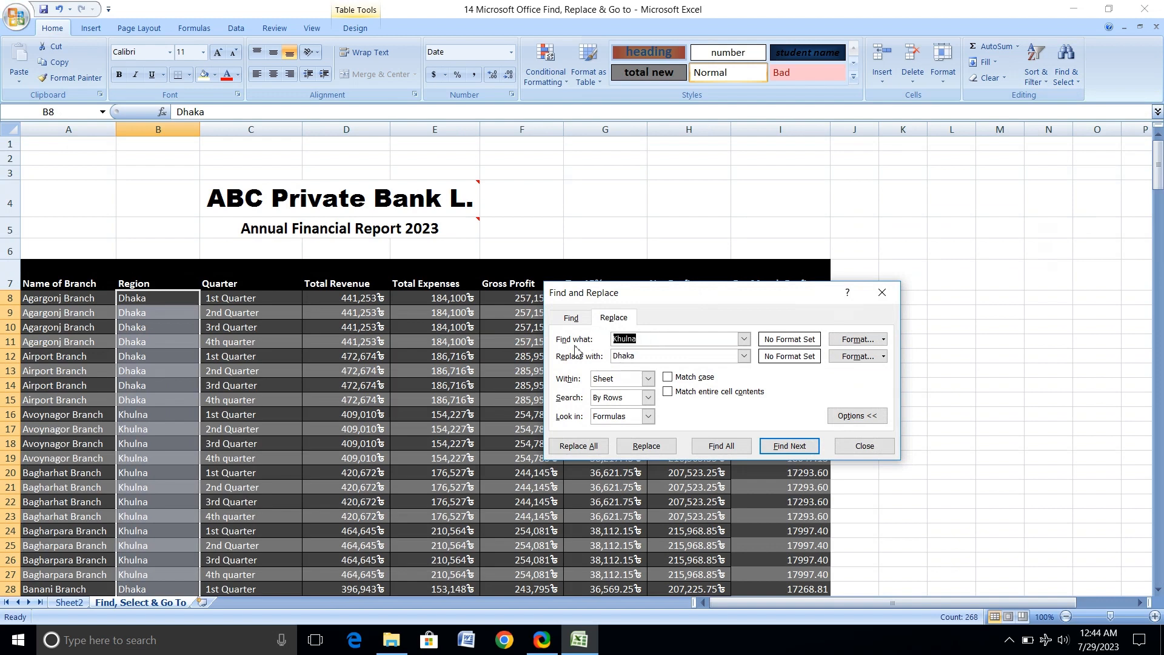
scroll(61, 468, down, 4)
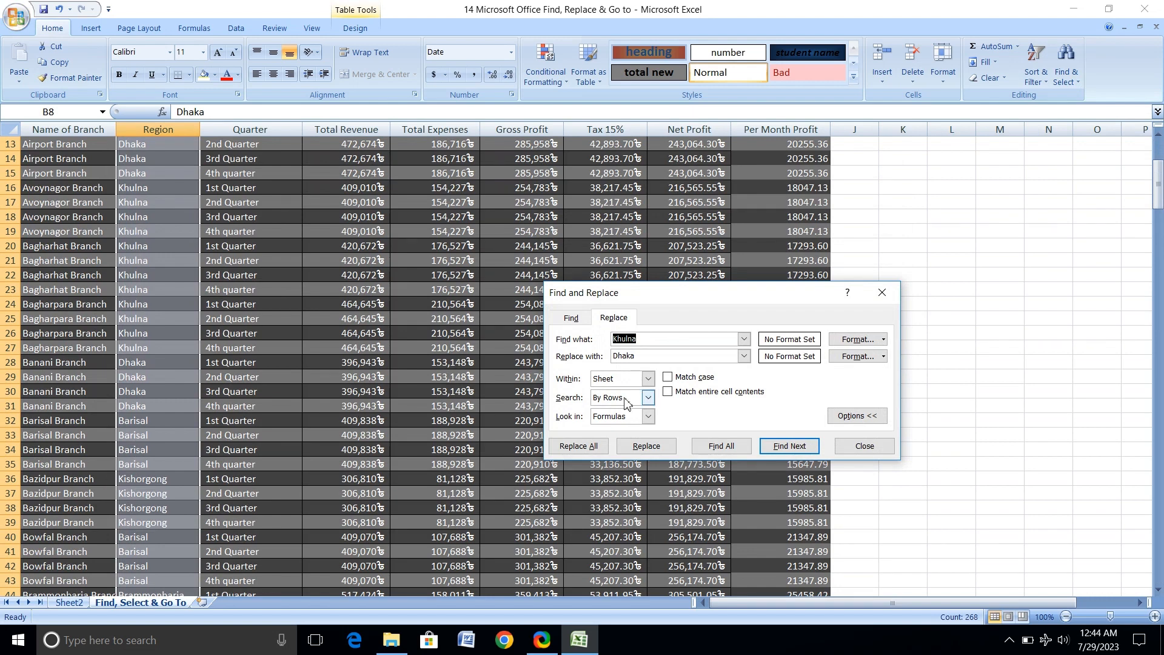
text(Barisal)
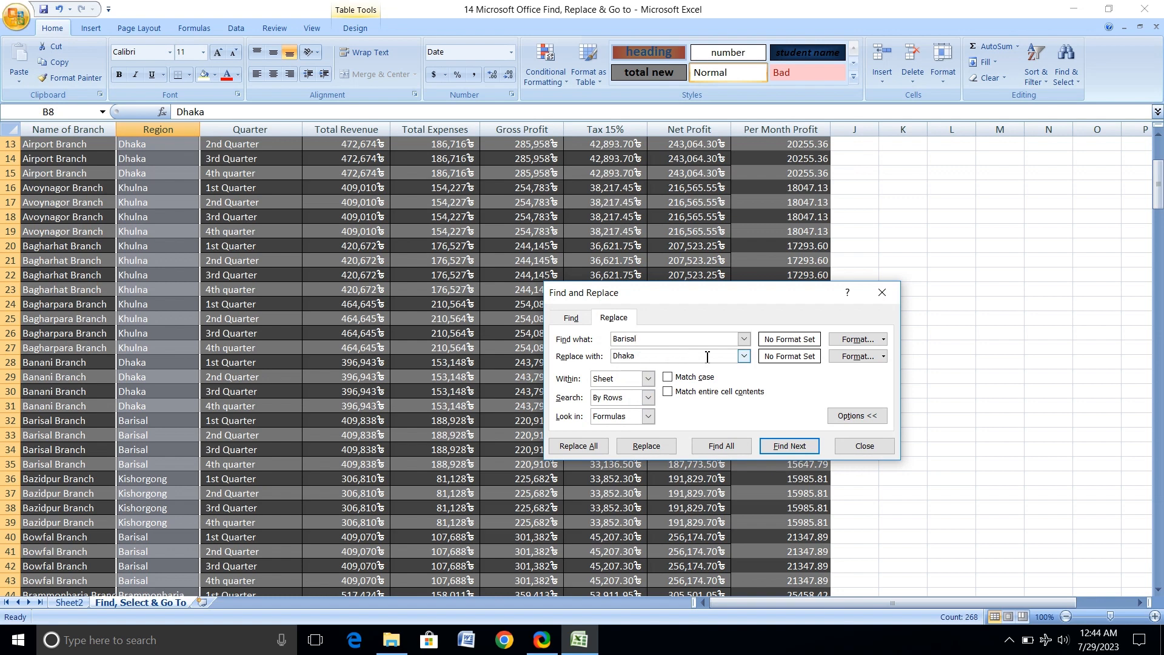
click(632, 455)
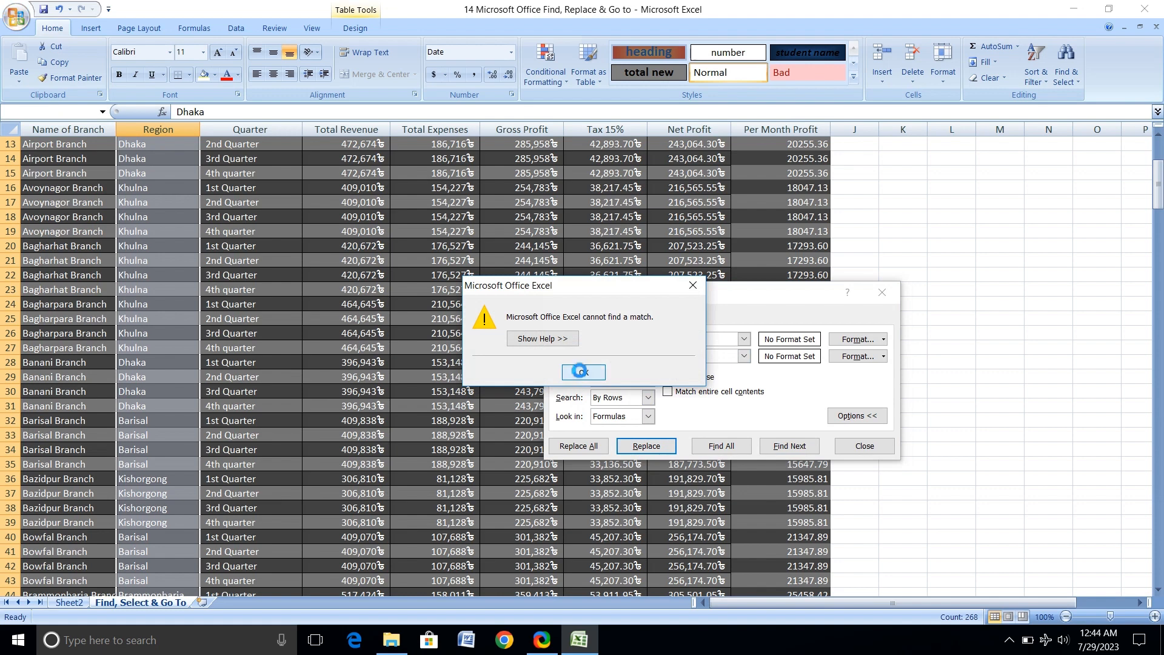
click(579, 373)
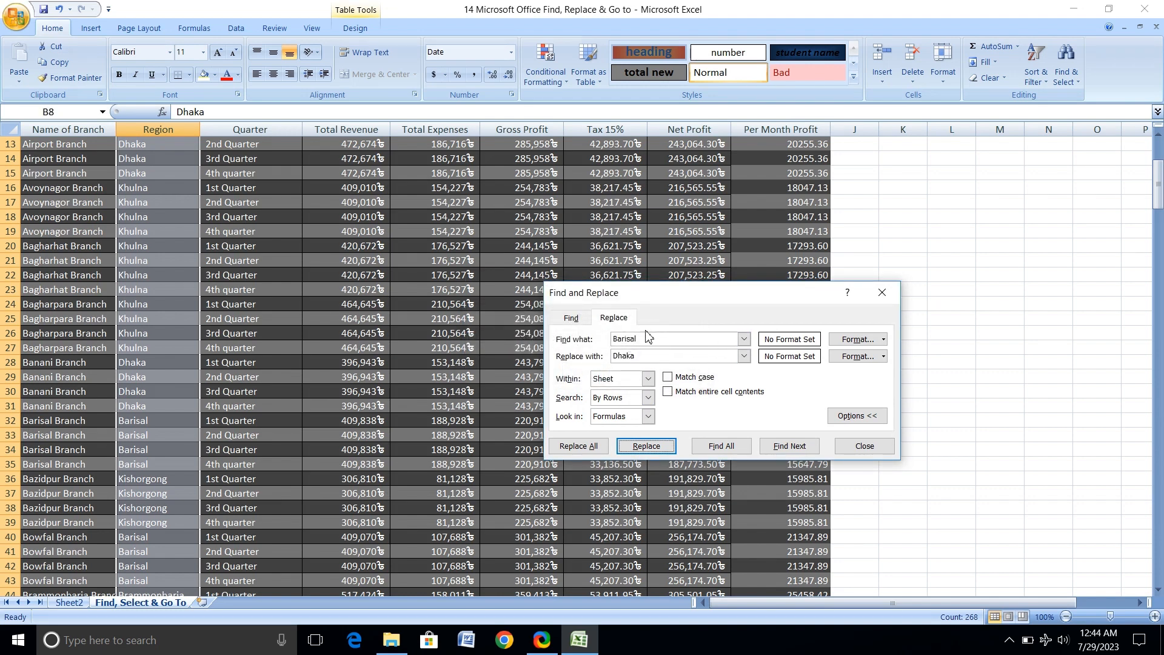
Copy the region Barisal from B35 and paste it as the search term for the replacement.
click(152, 464)
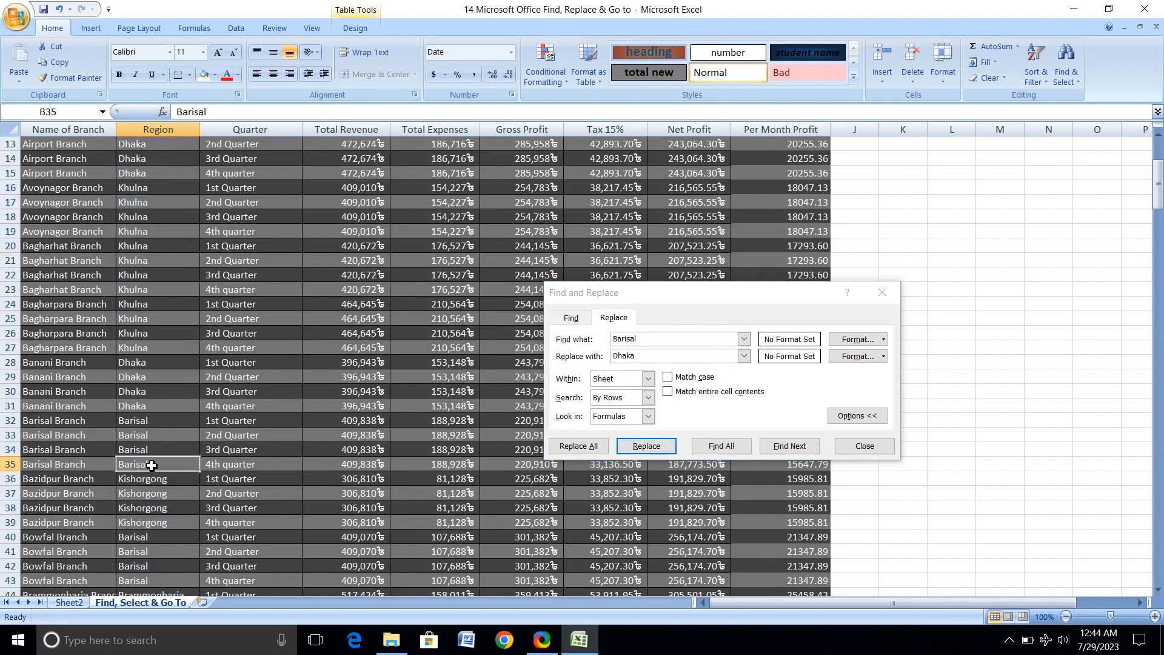
key(ctrl+c)
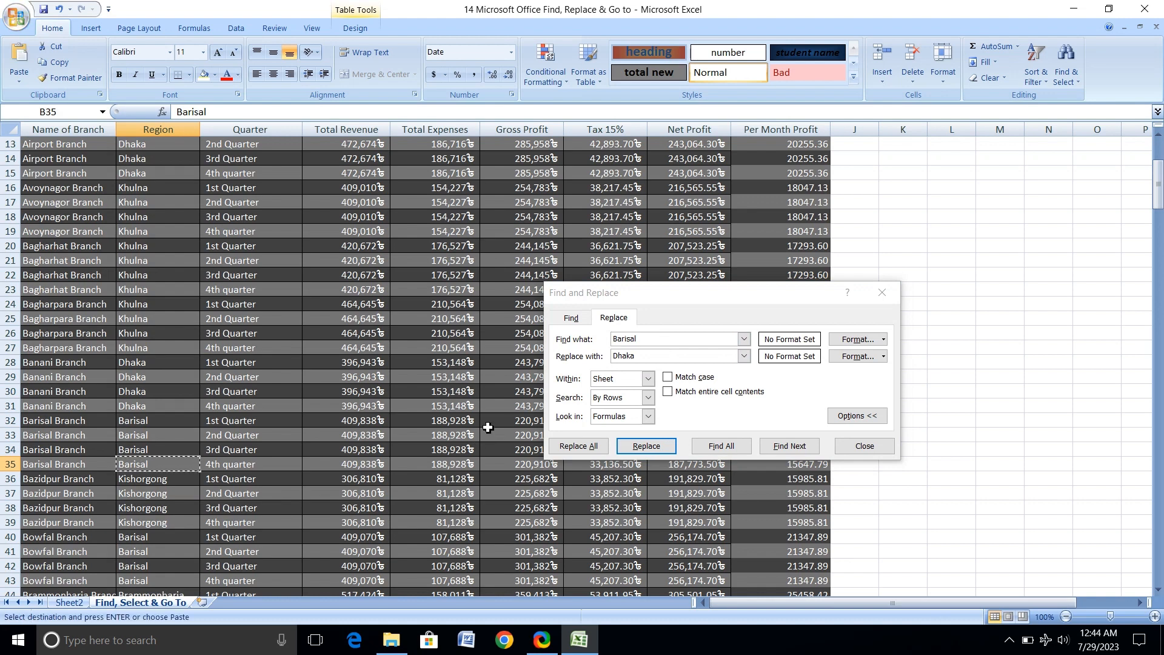
click(737, 339)
key(ctrl+v)
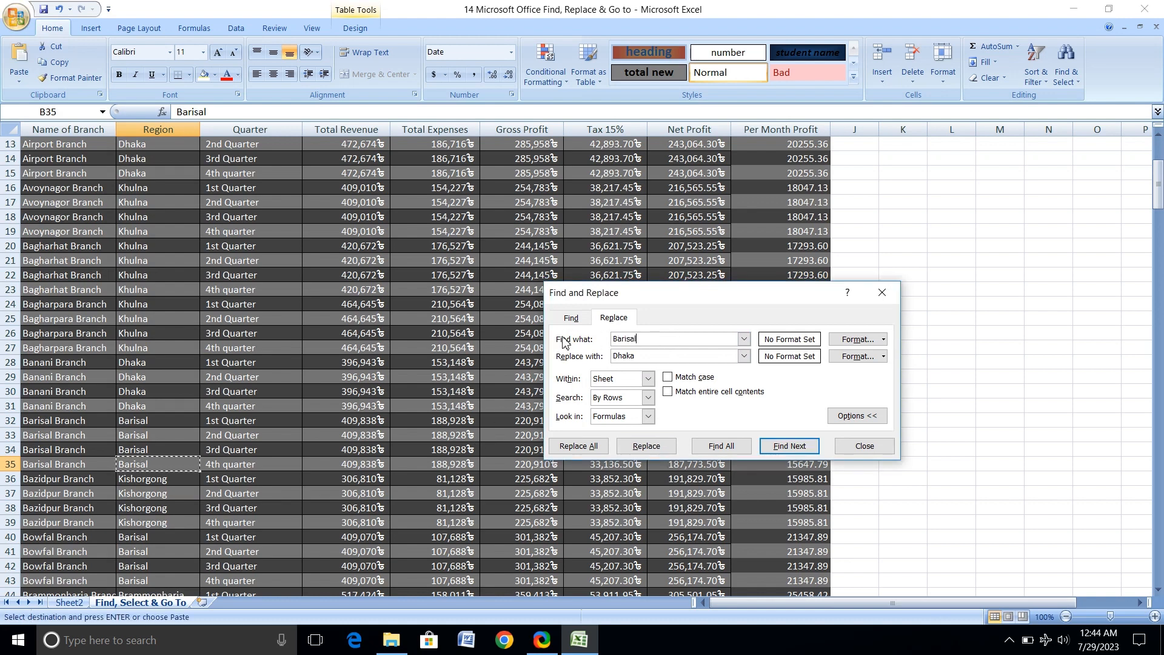
Replace Barisal with Dhaka individually in B35 and B40, and check the changed Region cells.
click(643, 452)
click(642, 451)
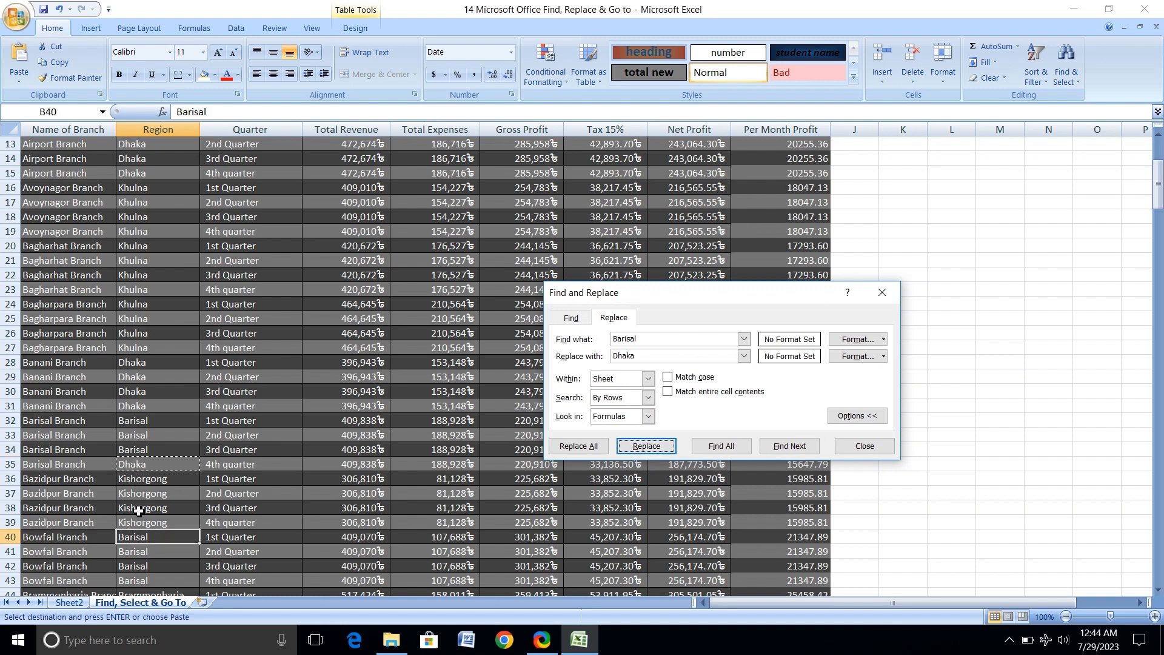
click(647, 448)
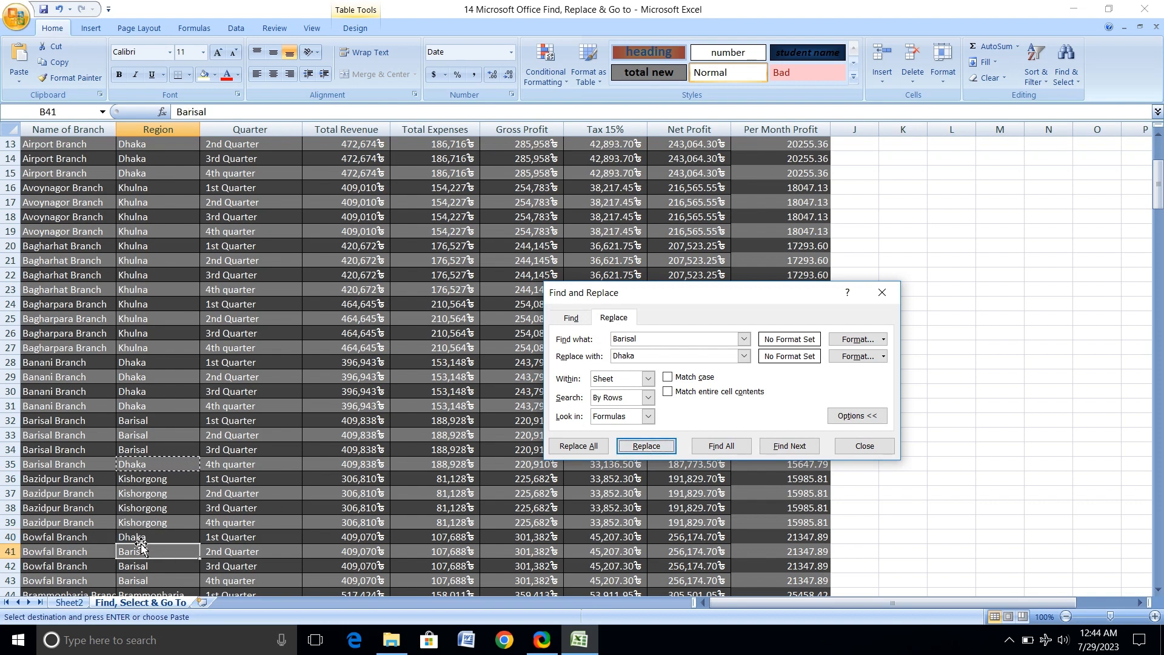
scroll(141, 547, down, 3)
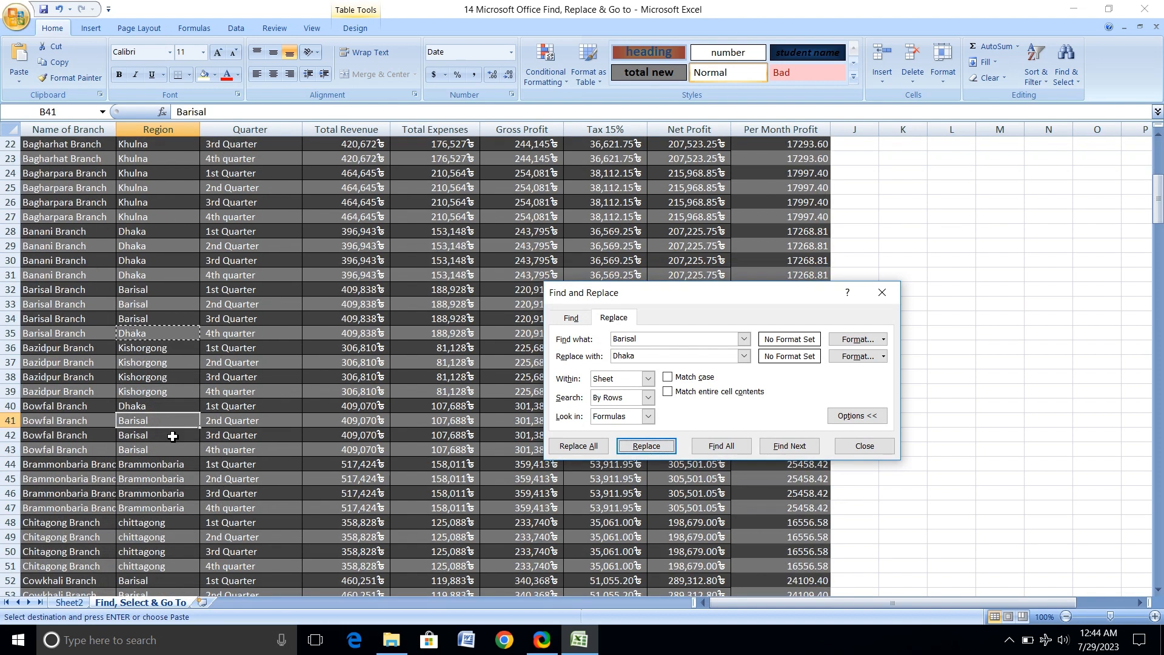
Replace Barisal with Dhaka one at a time in Region cells B41 and B42.
click(162, 408)
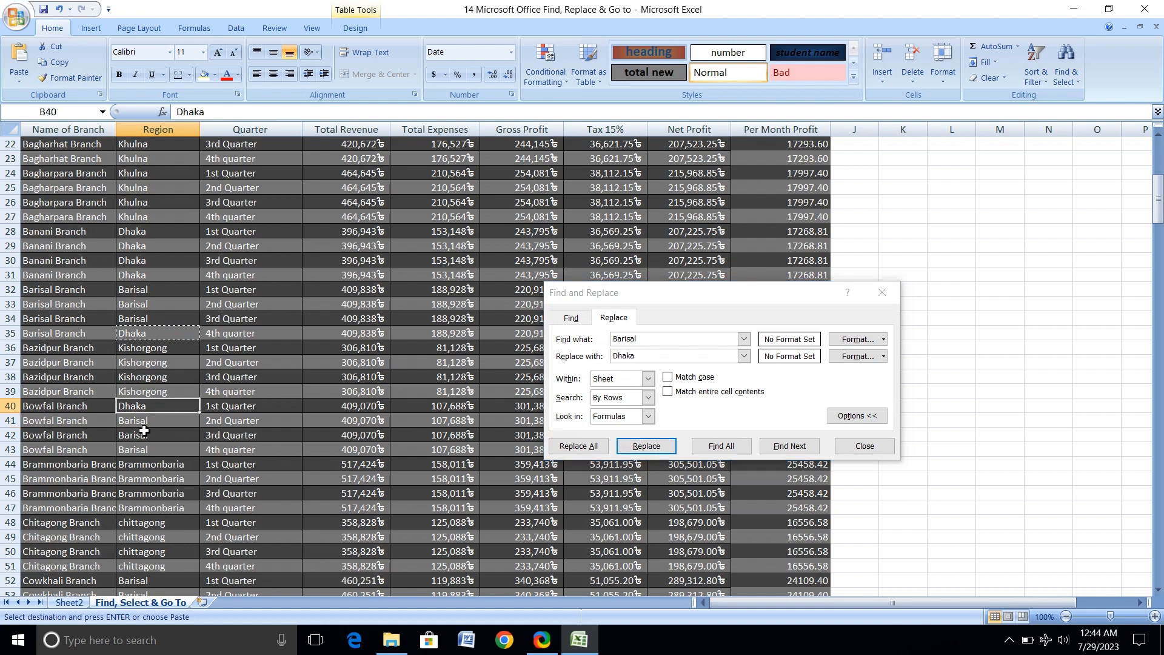
click(144, 422)
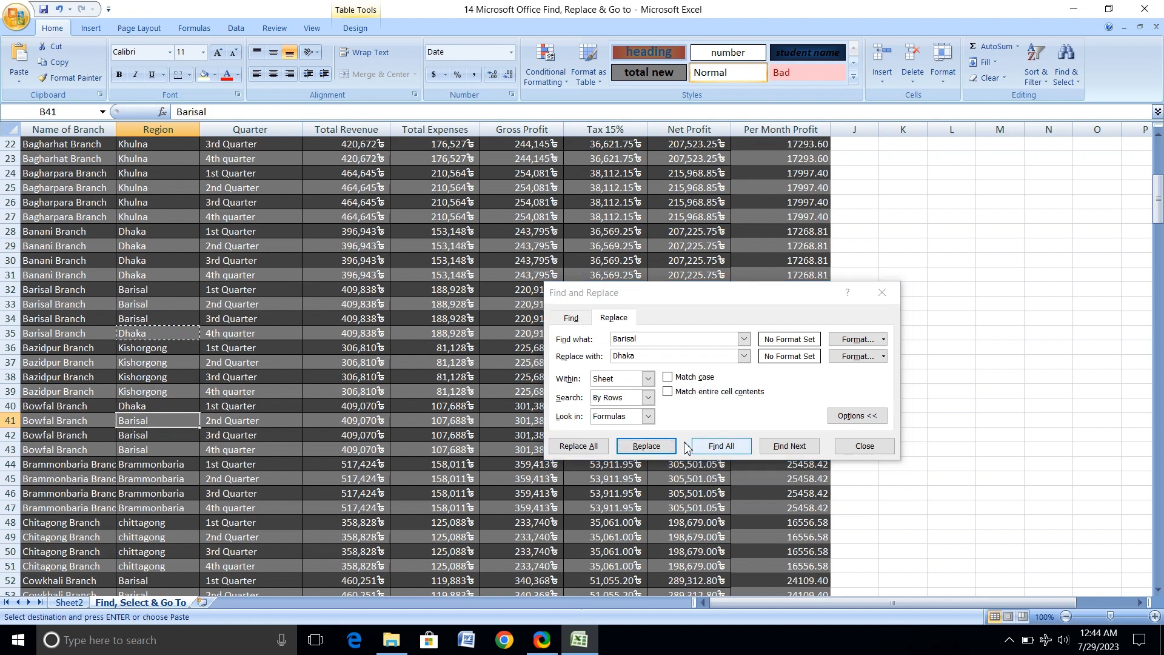
click(658, 448)
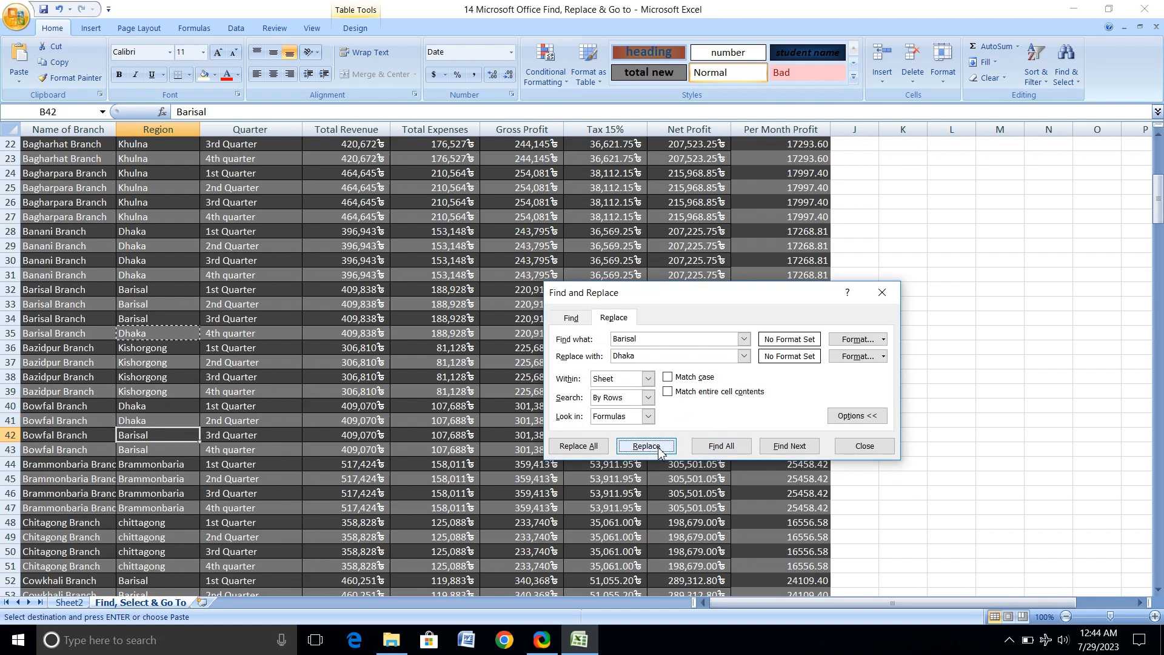
click(659, 449)
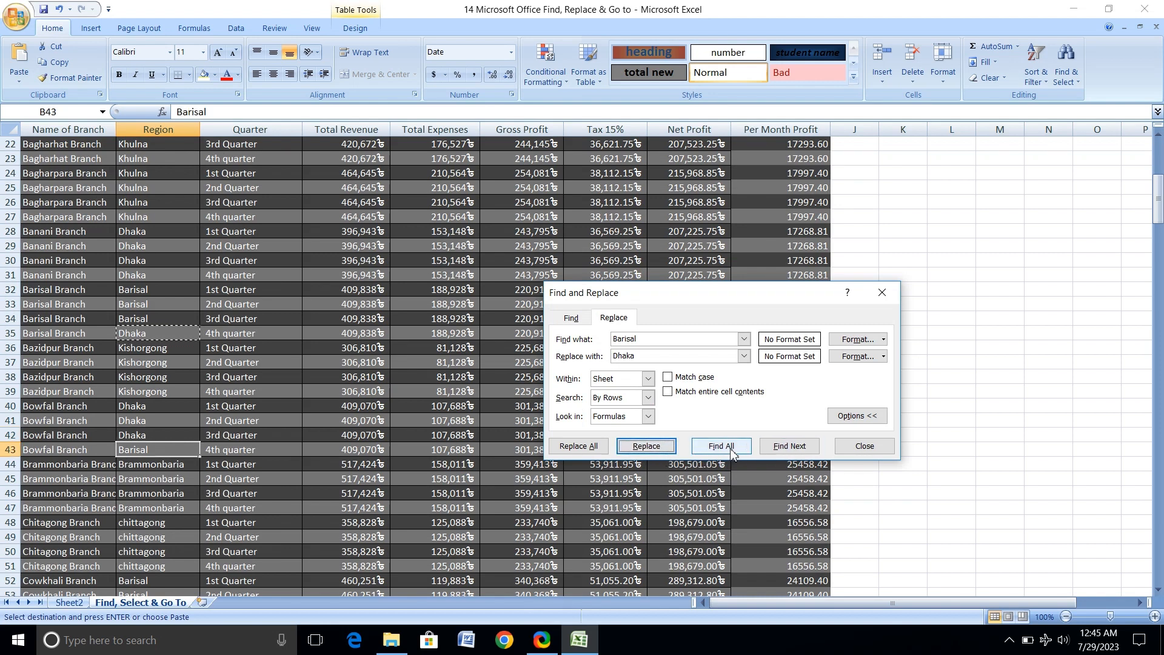
Replace every remaining Barisal with Dhaka at once across the sheet, and review the Region column down the report.
click(584, 449)
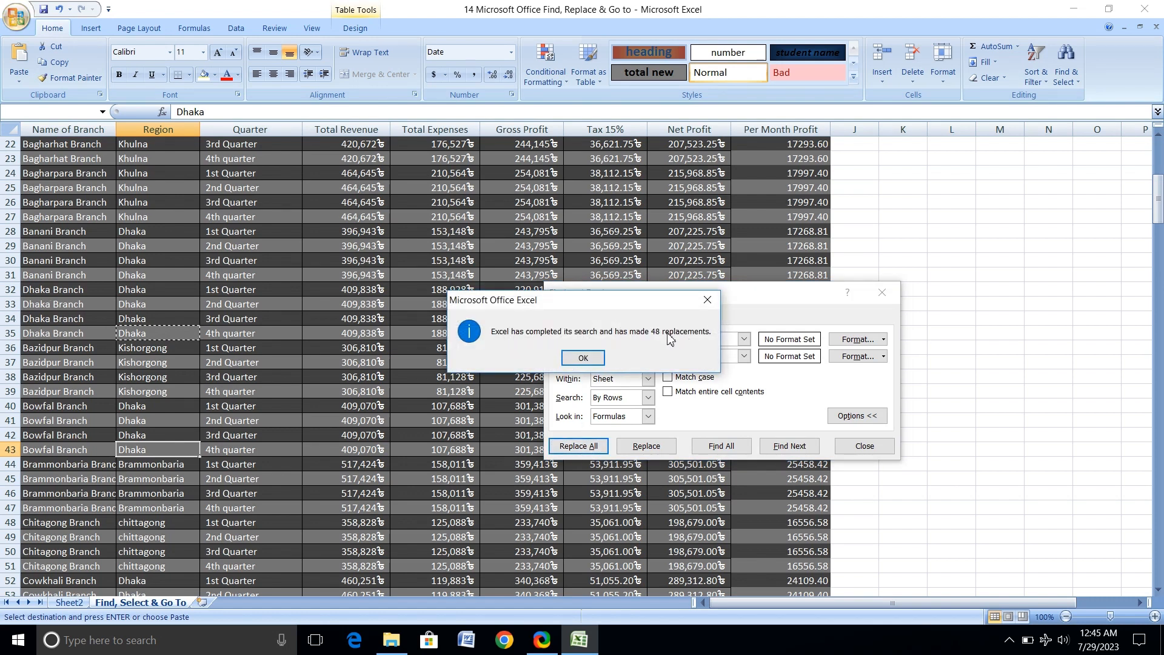
click(583, 359)
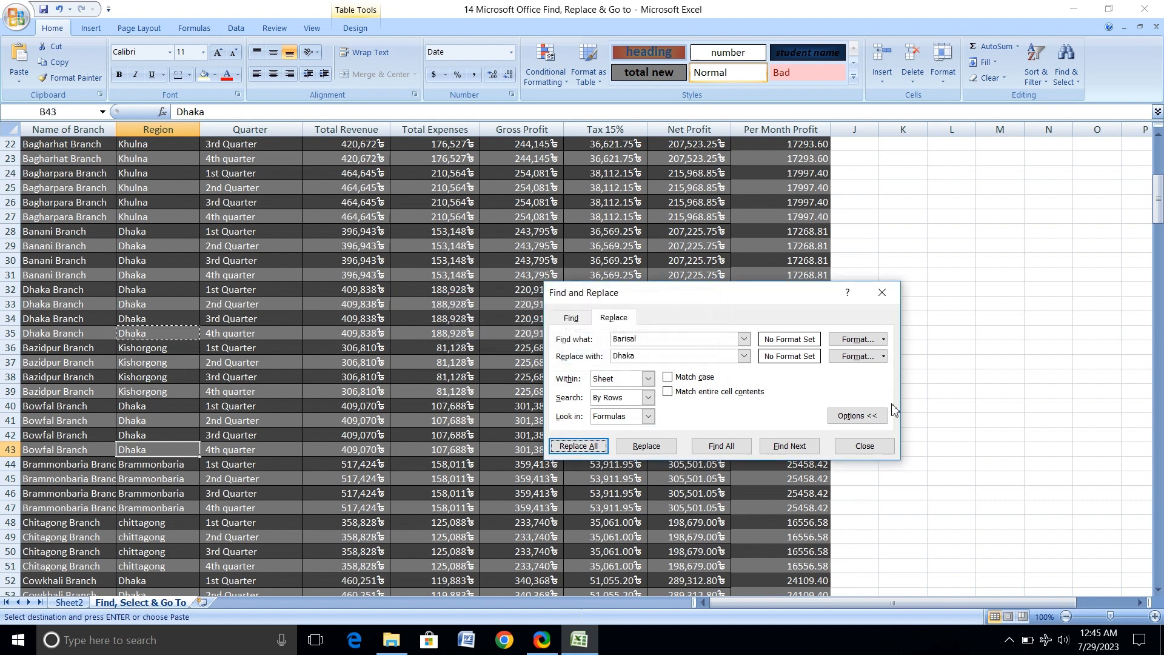
click(864, 446)
scroll(166, 350, down, 17)
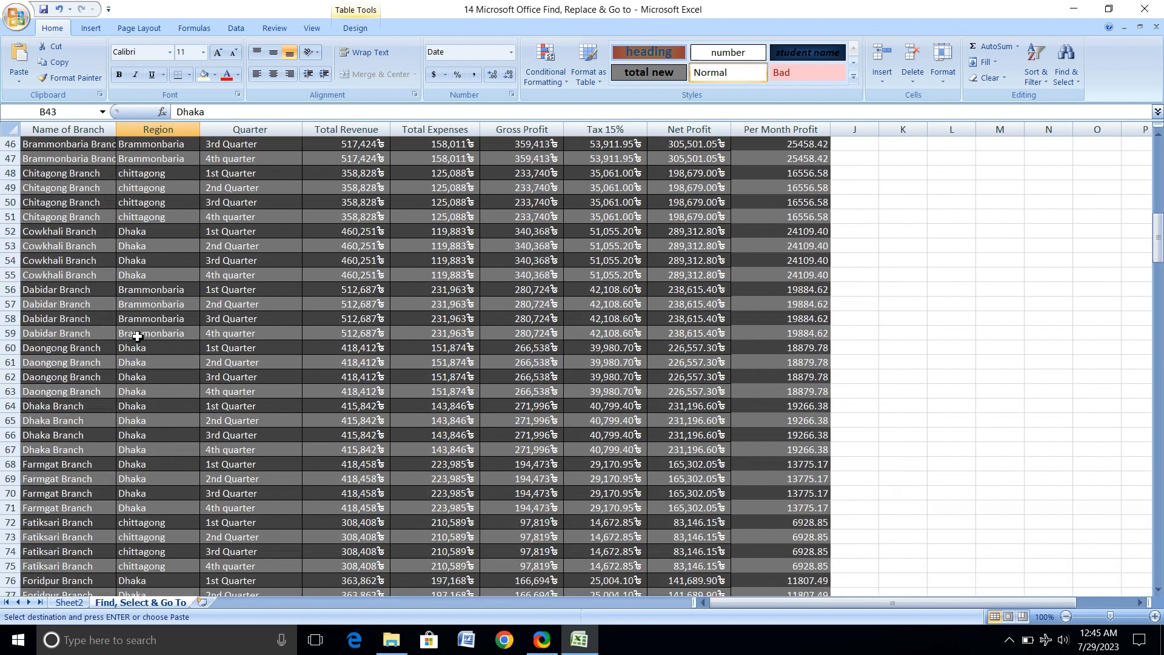
scroll(134, 351, down, 20)
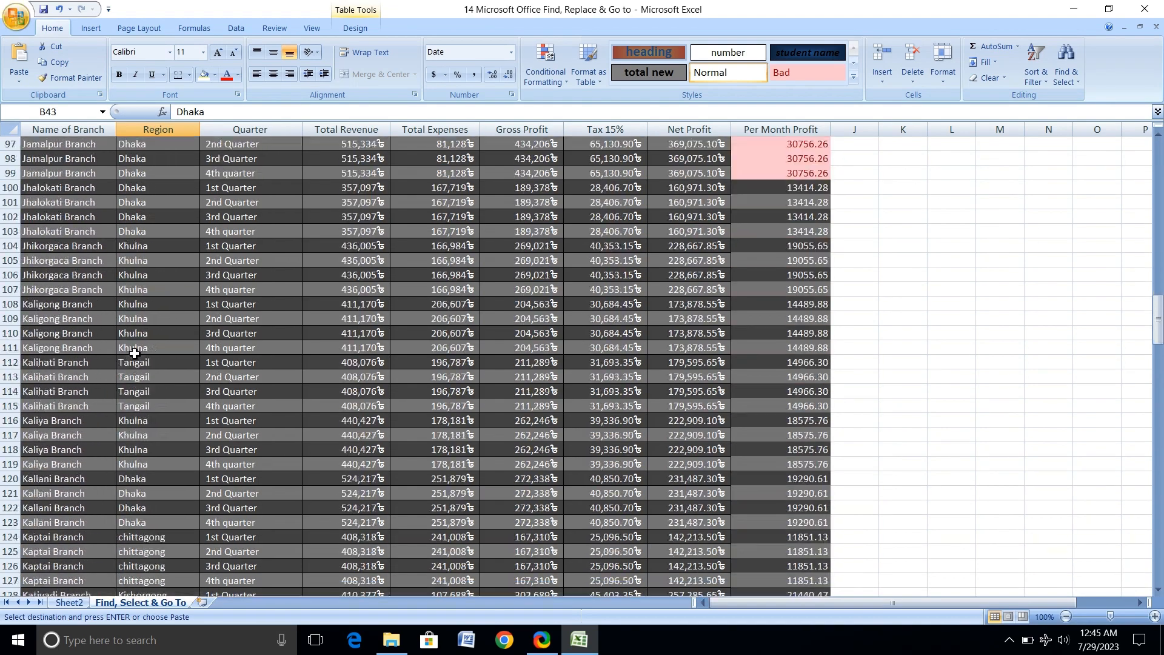
scroll(134, 361, down, 7)
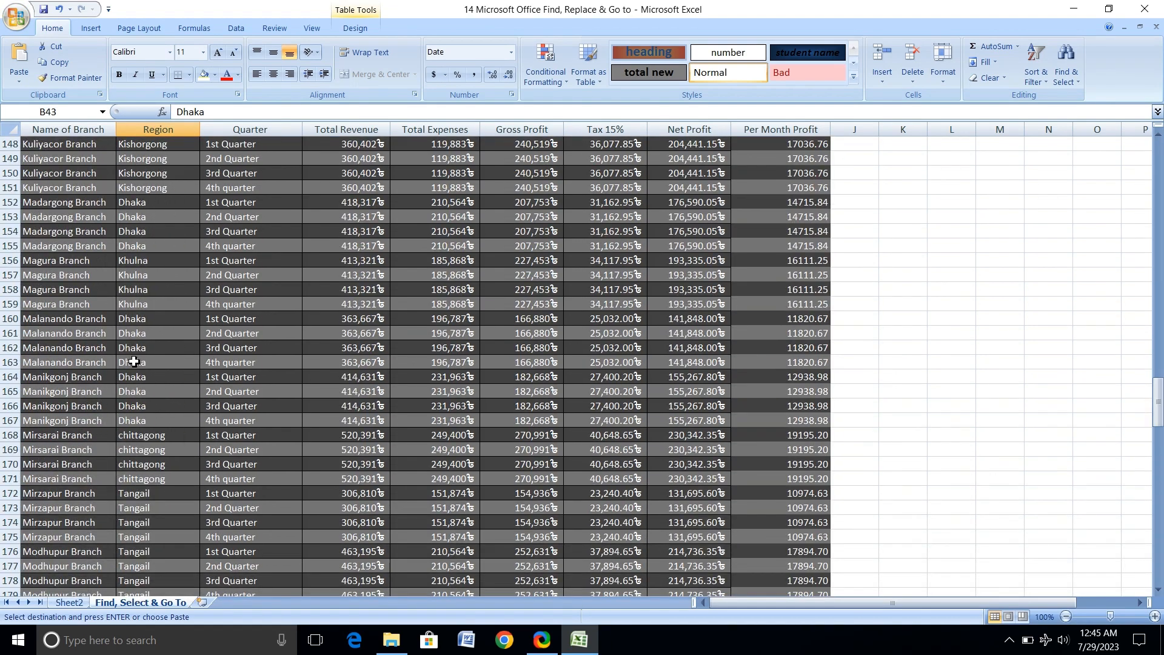
scroll(134, 366, up, 14)
scroll(134, 366, up, 20)
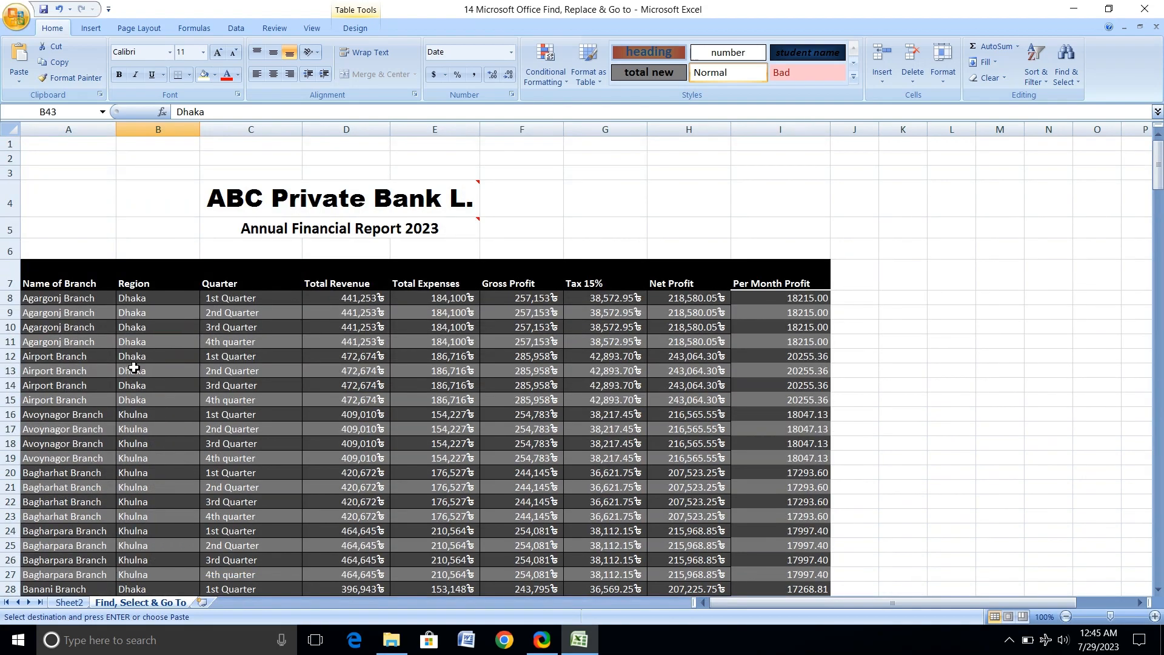
Undo the replacement of all Barisal entries and select cell D40.
scroll(134, 368, down, 6)
click(361, 449)
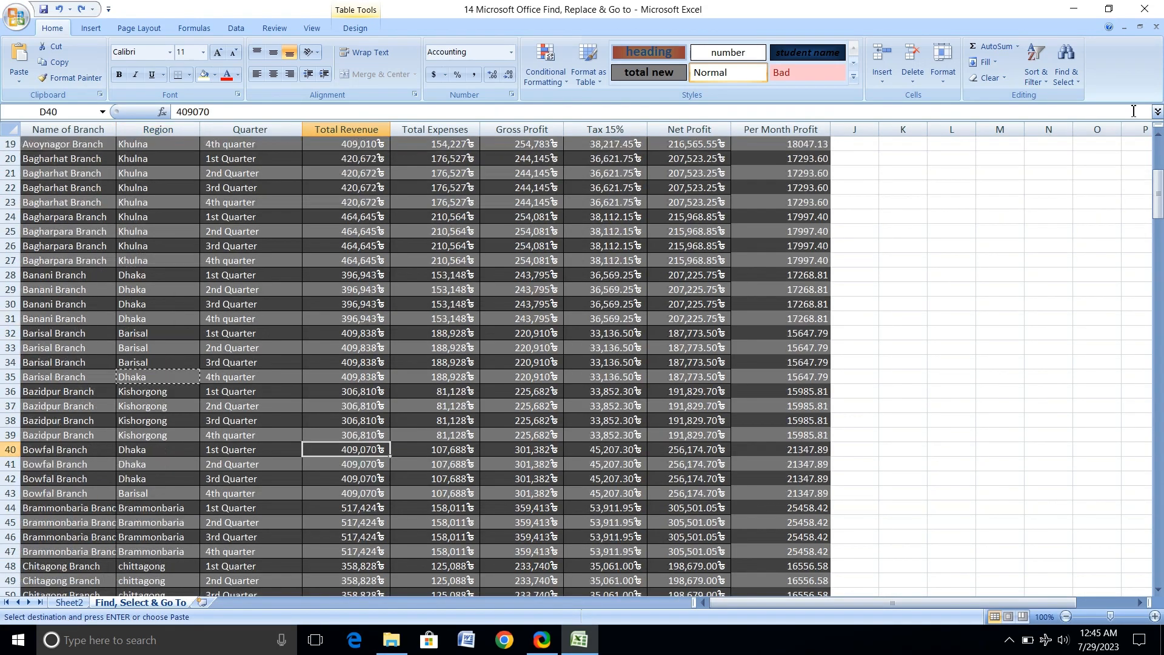
scroll(1043, 179, up, 6)
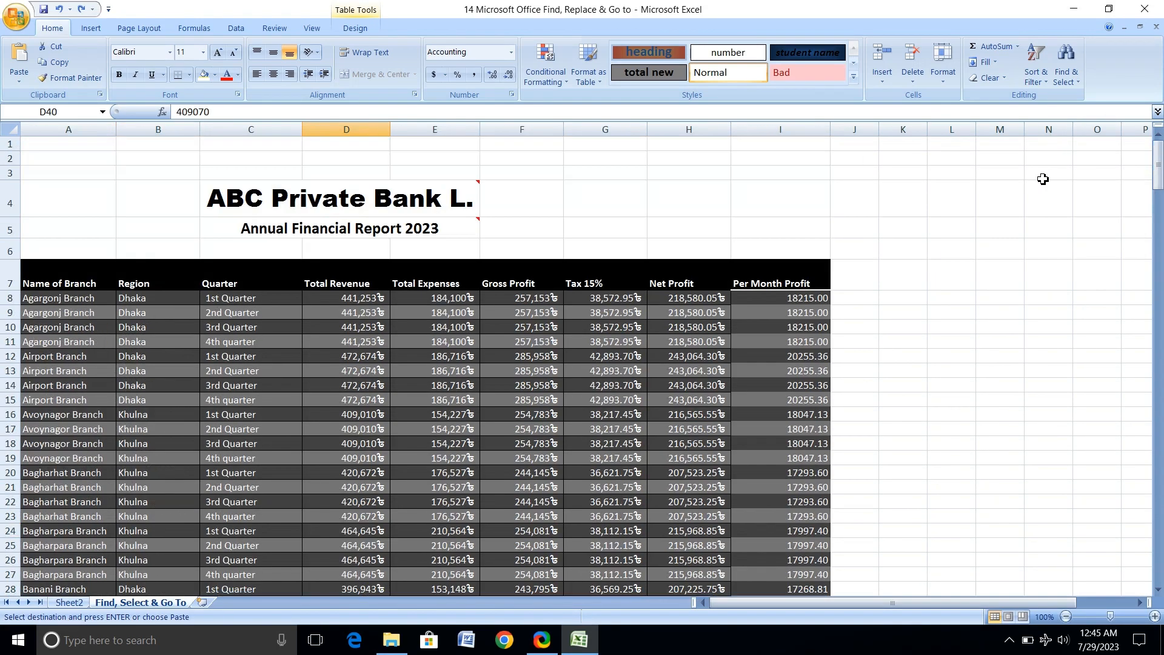
Use Go To to select the named range Table1, and look over the selected report table.
click(1067, 78)
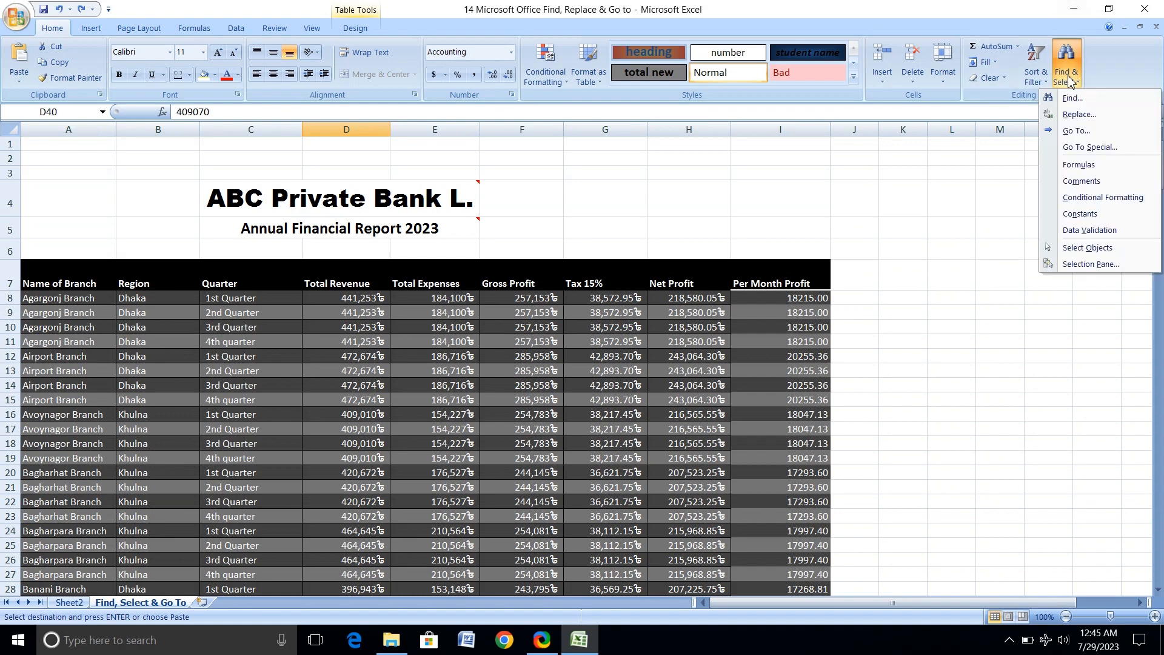
click(1076, 131)
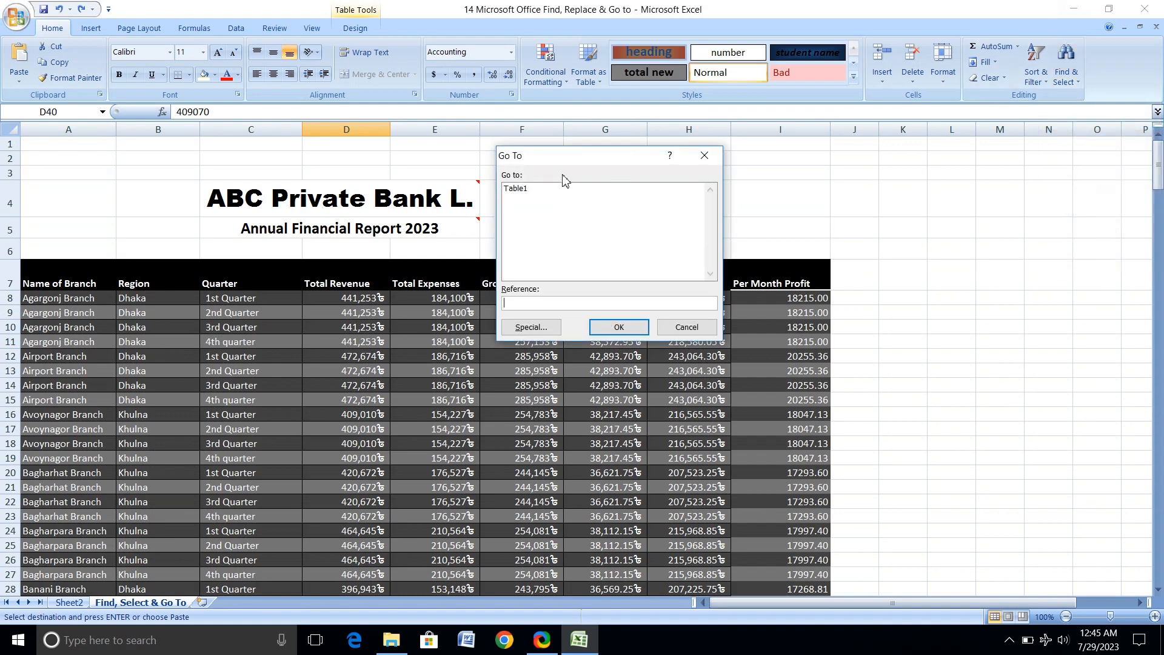
click(519, 194)
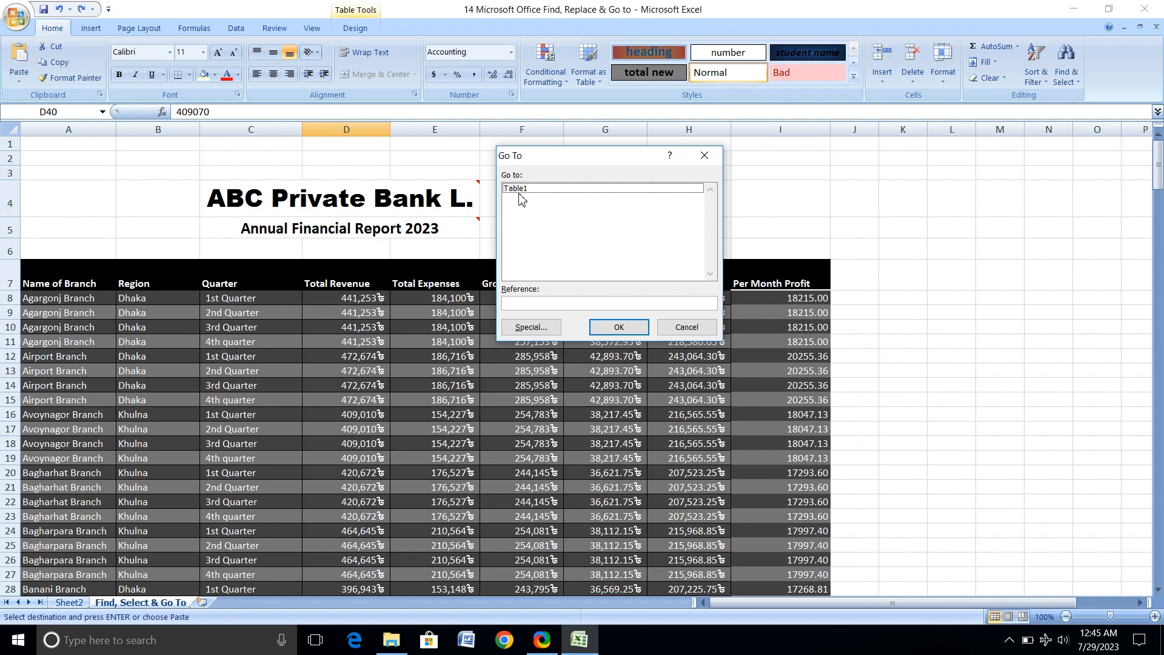
click(616, 327)
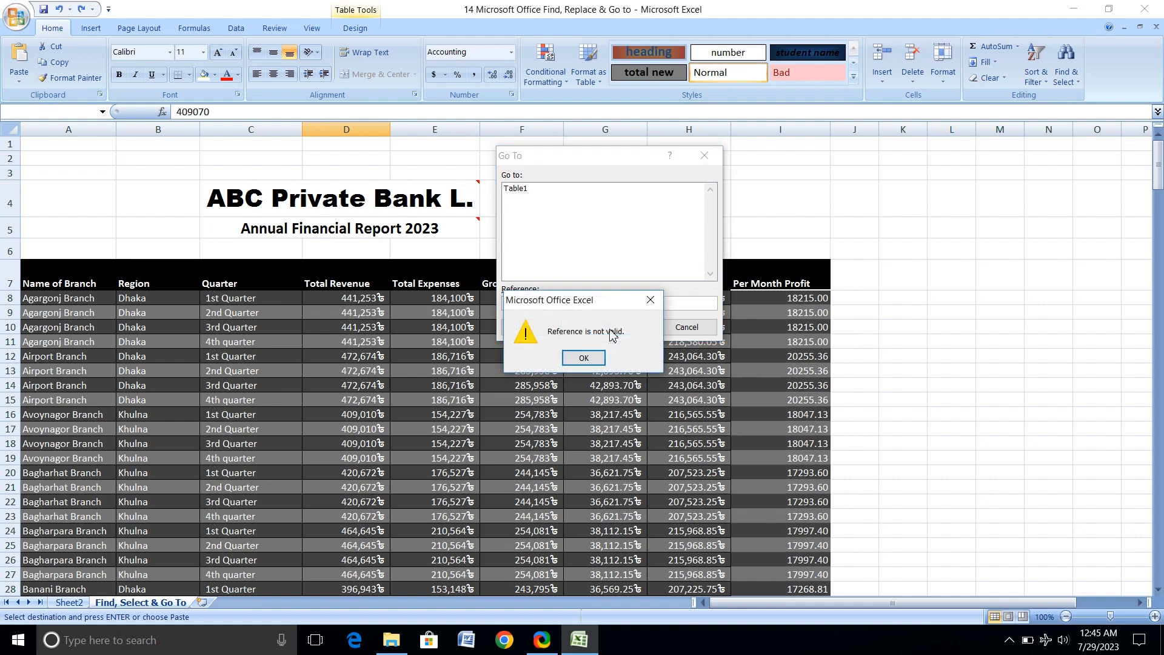
click(651, 300)
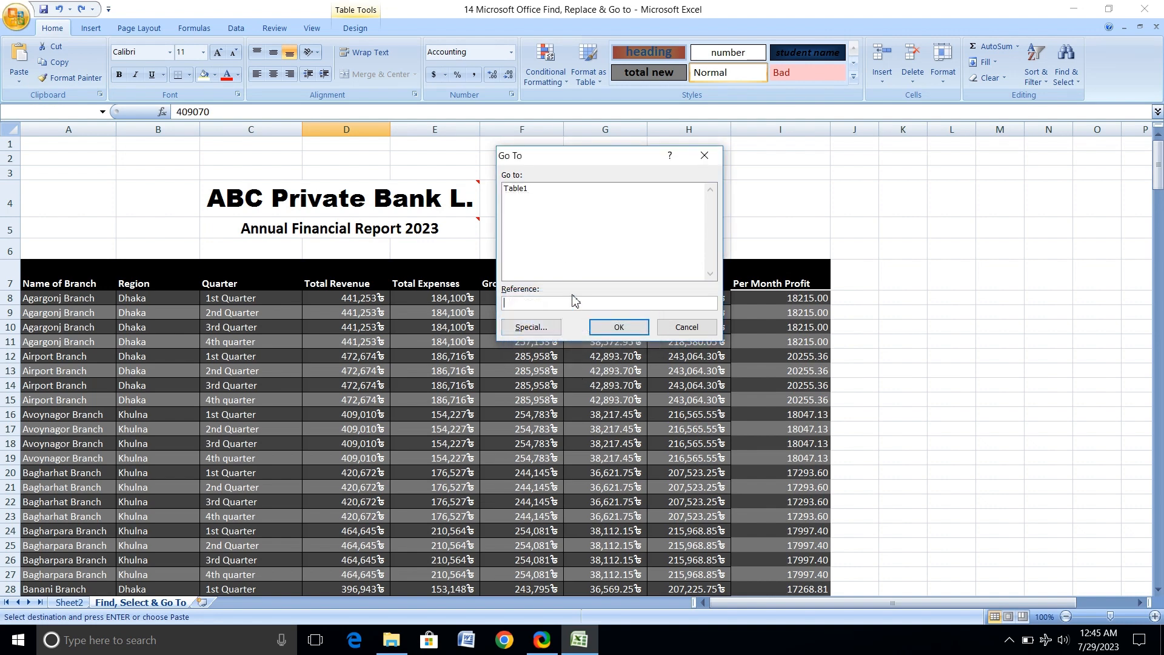
click(530, 191)
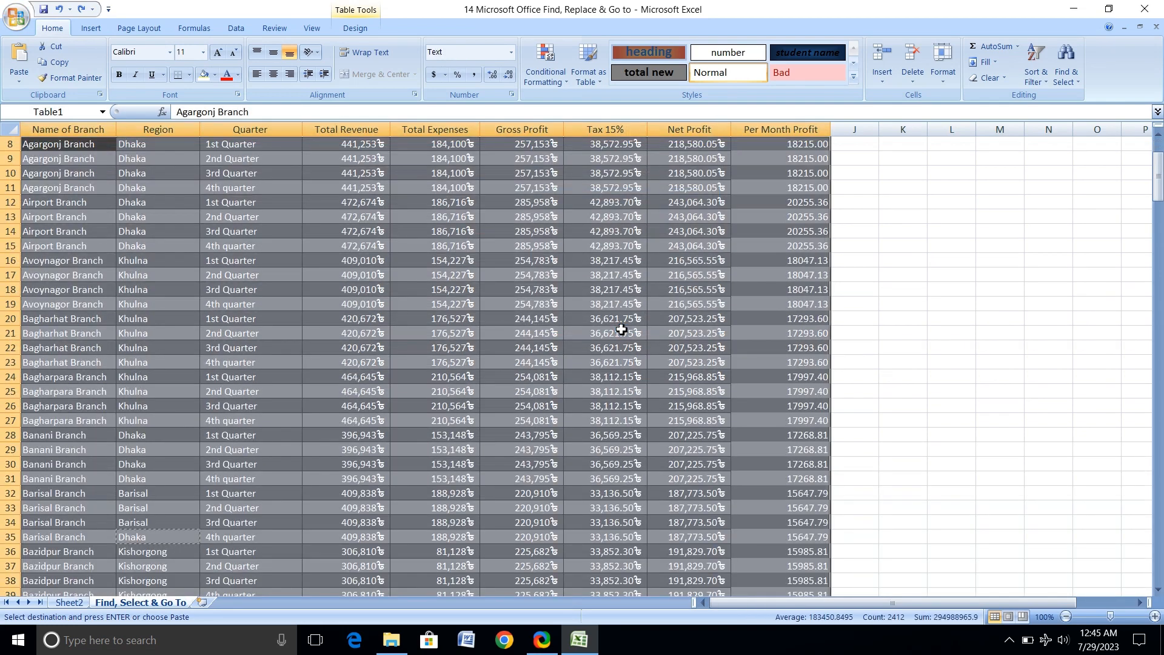
scroll(274, 263, down, 1)
scroll(274, 263, up, 4)
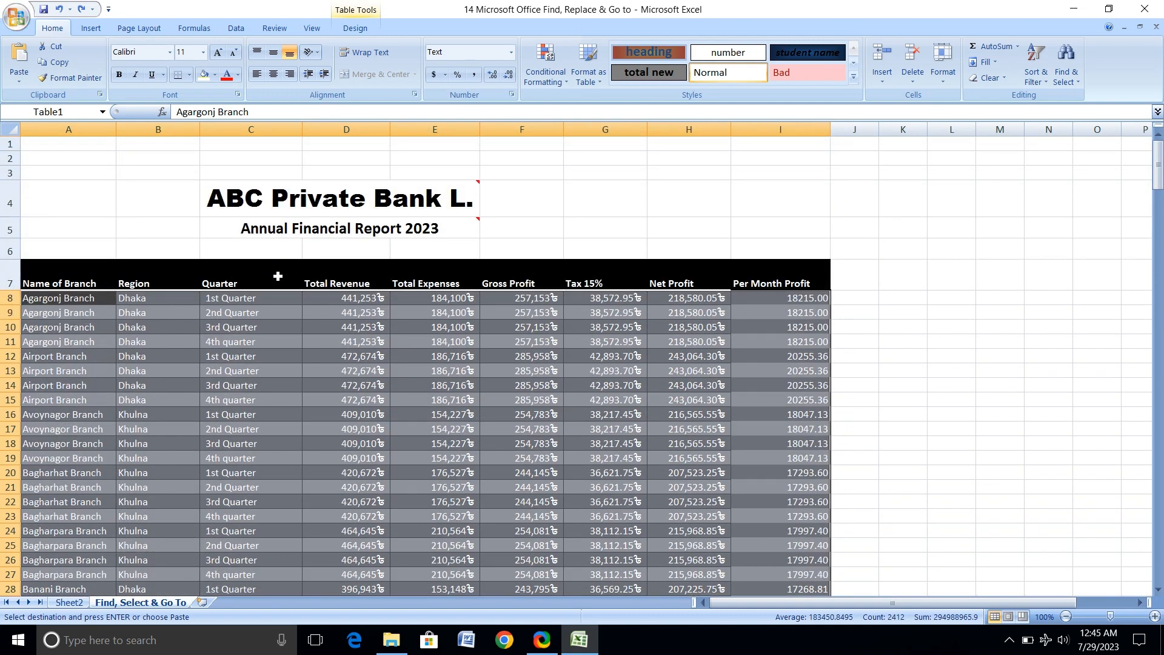
Try to select commented cells within the selected table, first directly and again through Go To Special with Comments.
click(1066, 65)
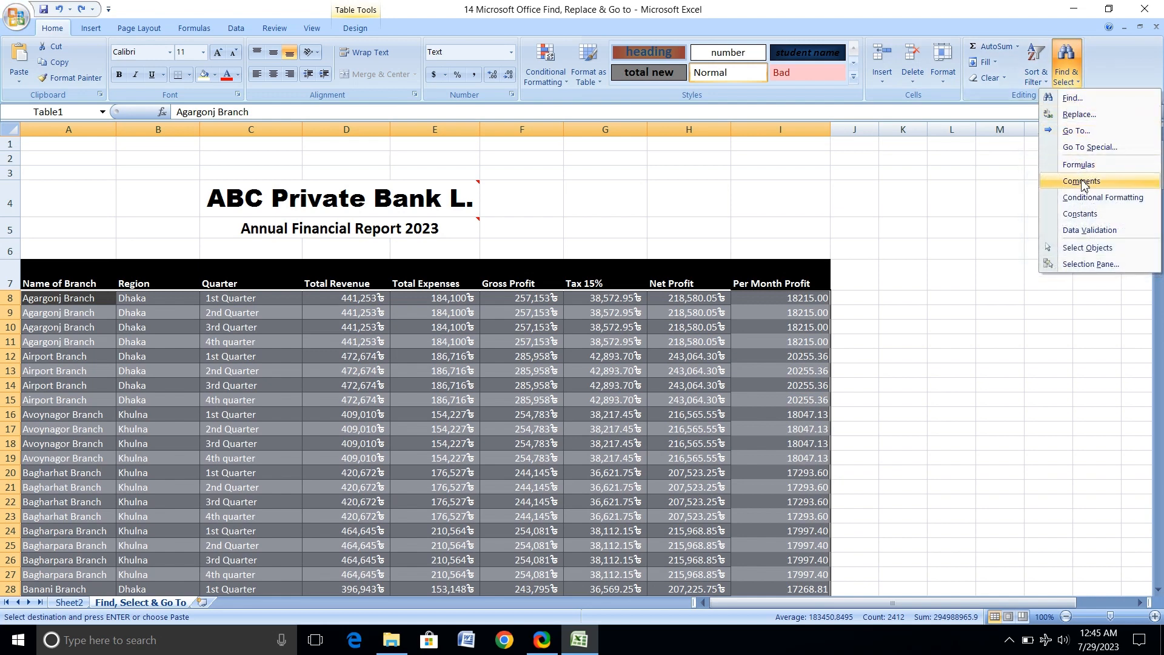
click(1082, 181)
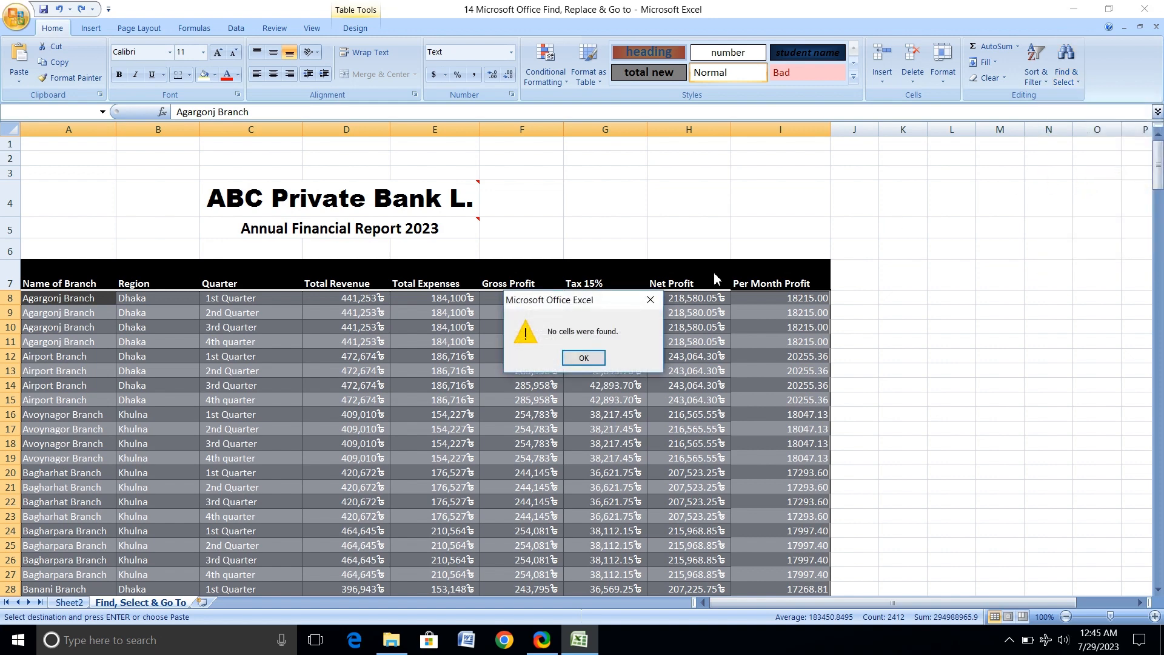
click(650, 299)
click(1074, 77)
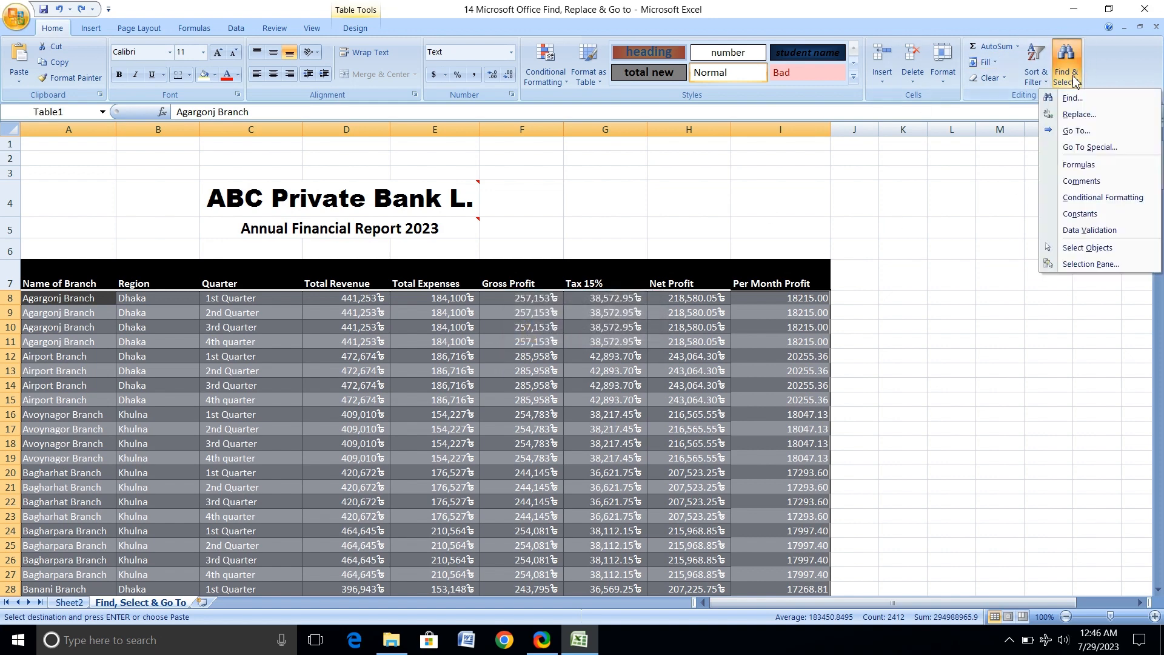
click(1085, 147)
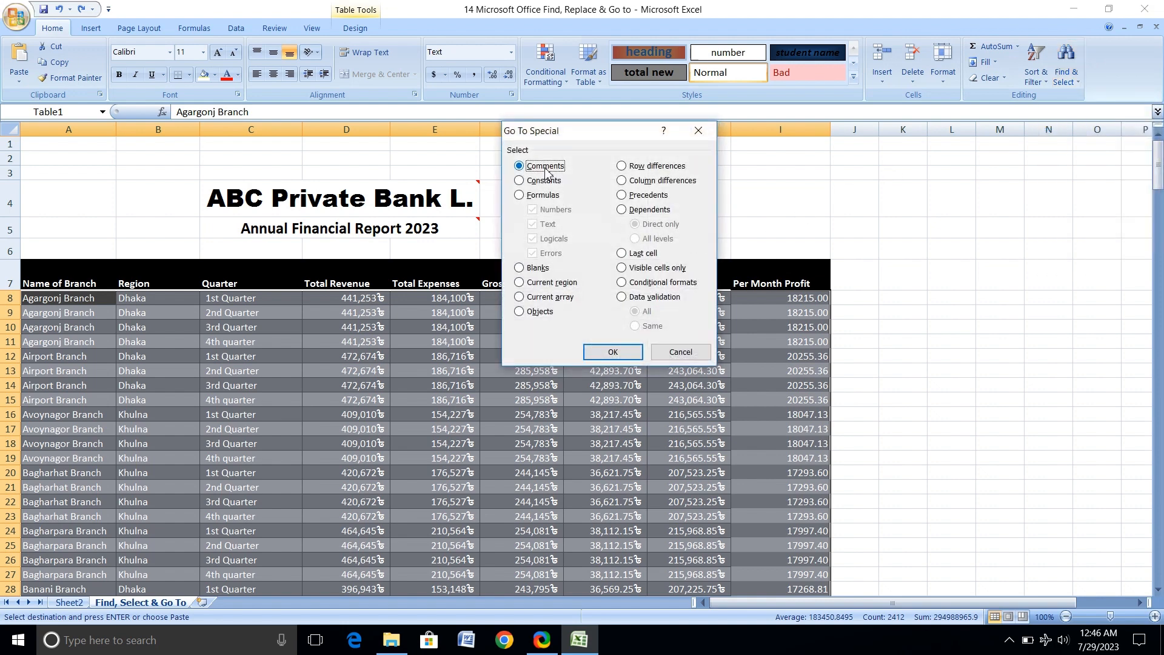
click(614, 352)
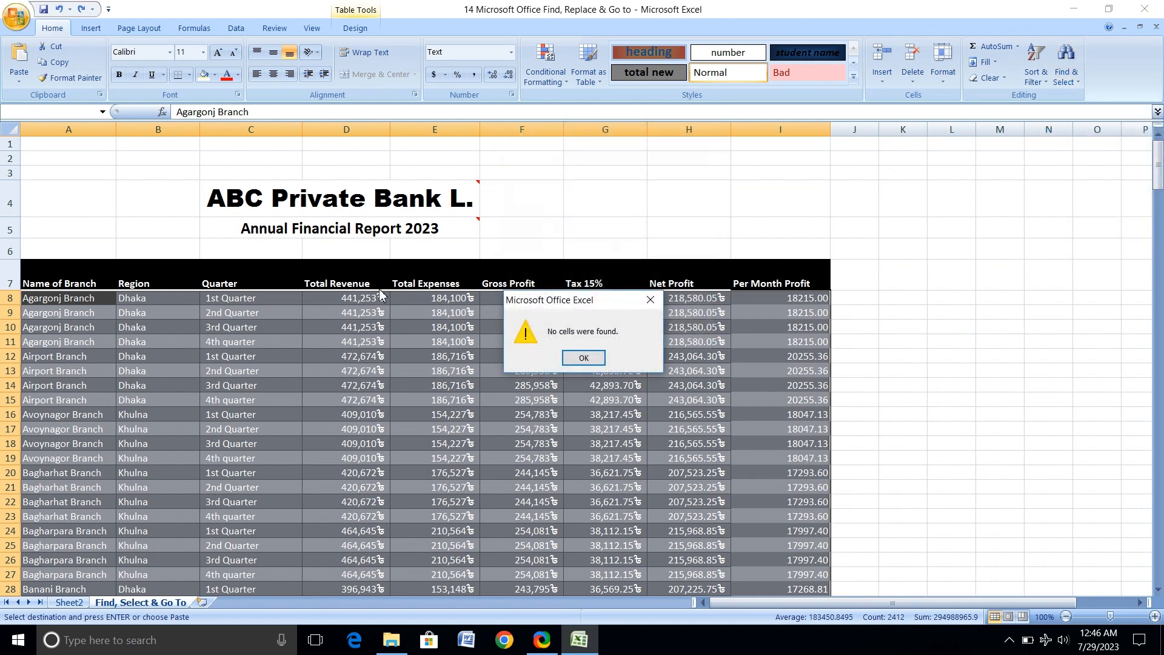
click(584, 358)
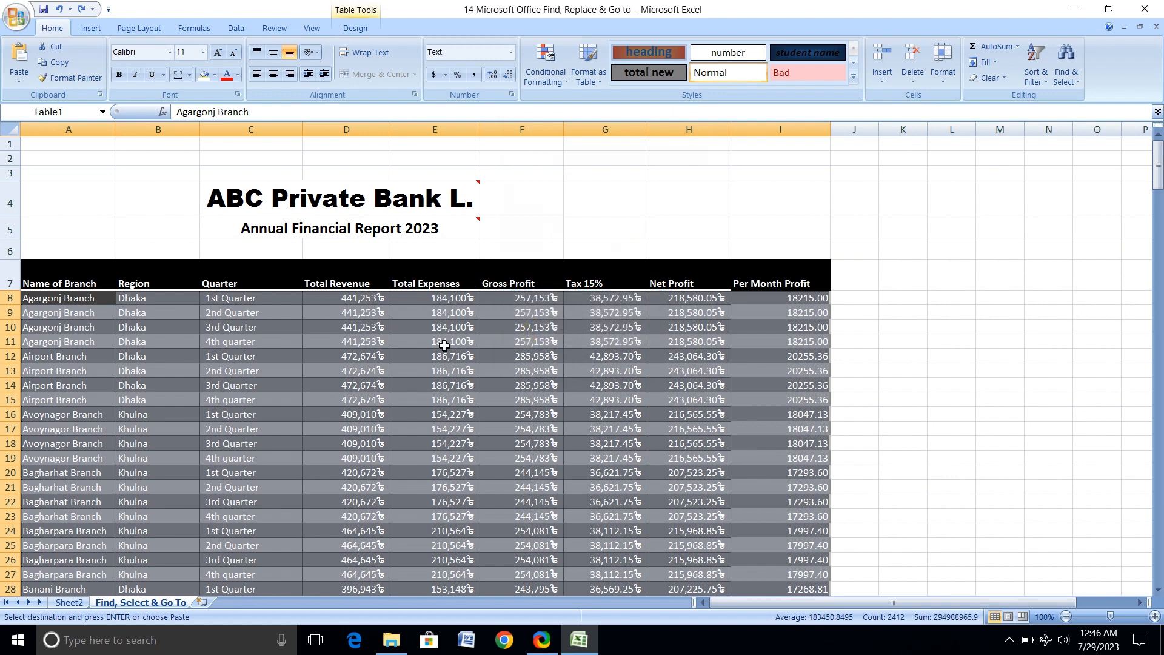
Clear the table selection by selecting cell I3, and select all commented cells on the sheet.
click(1066, 68)
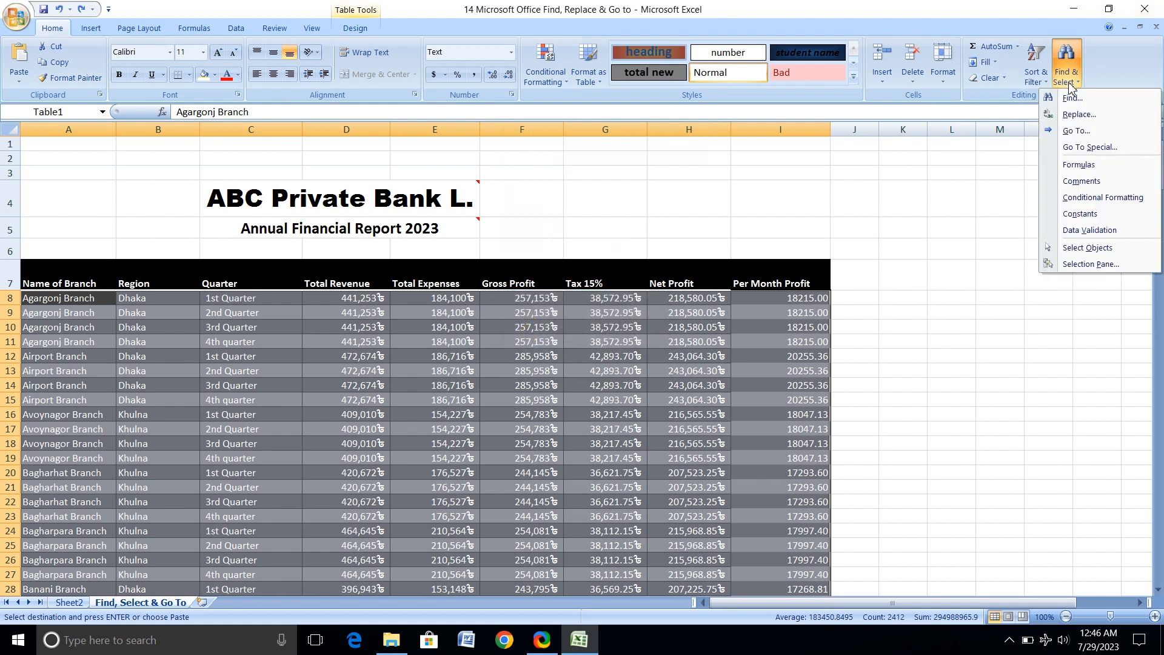
click(508, 341)
click(792, 176)
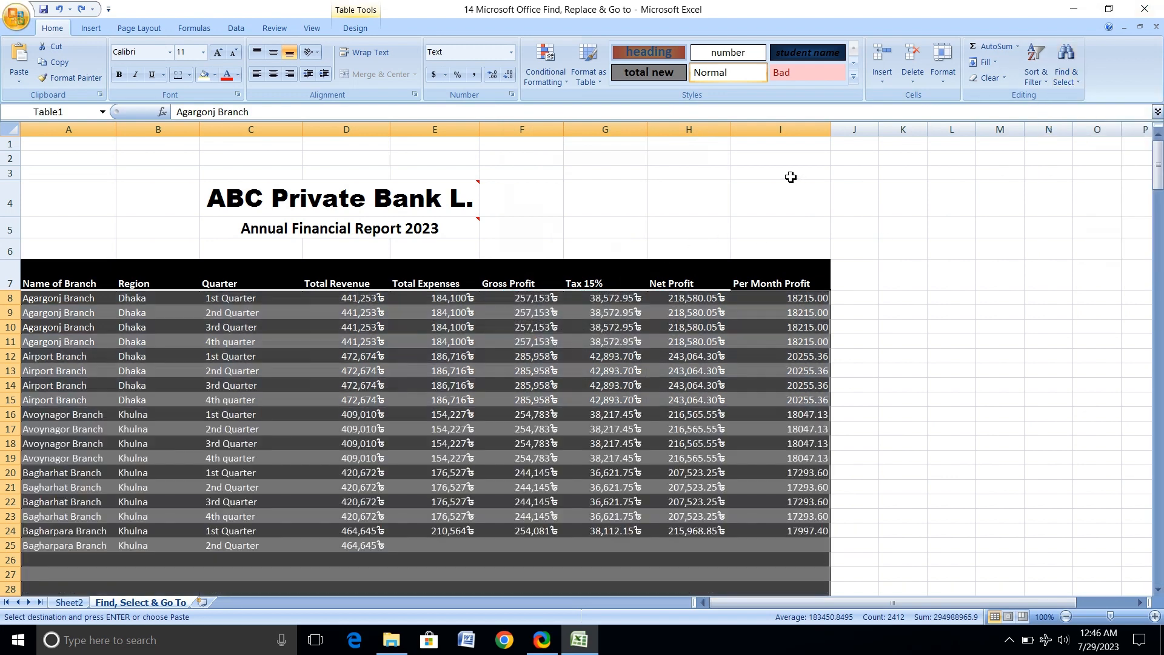
click(1066, 68)
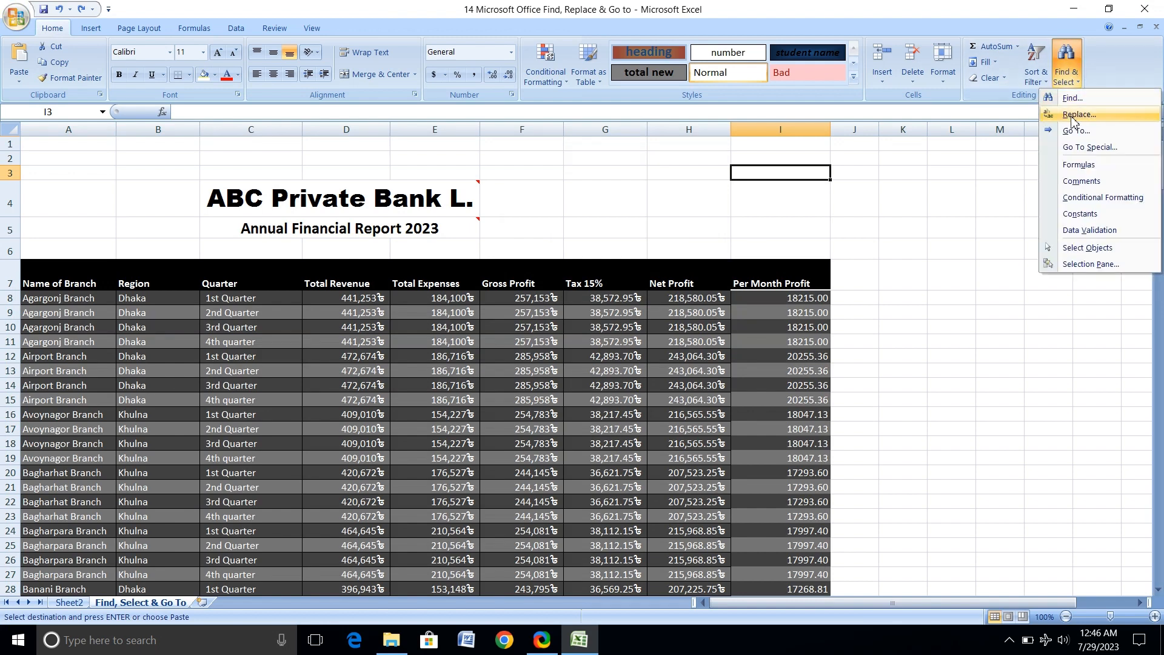
click(1081, 181)
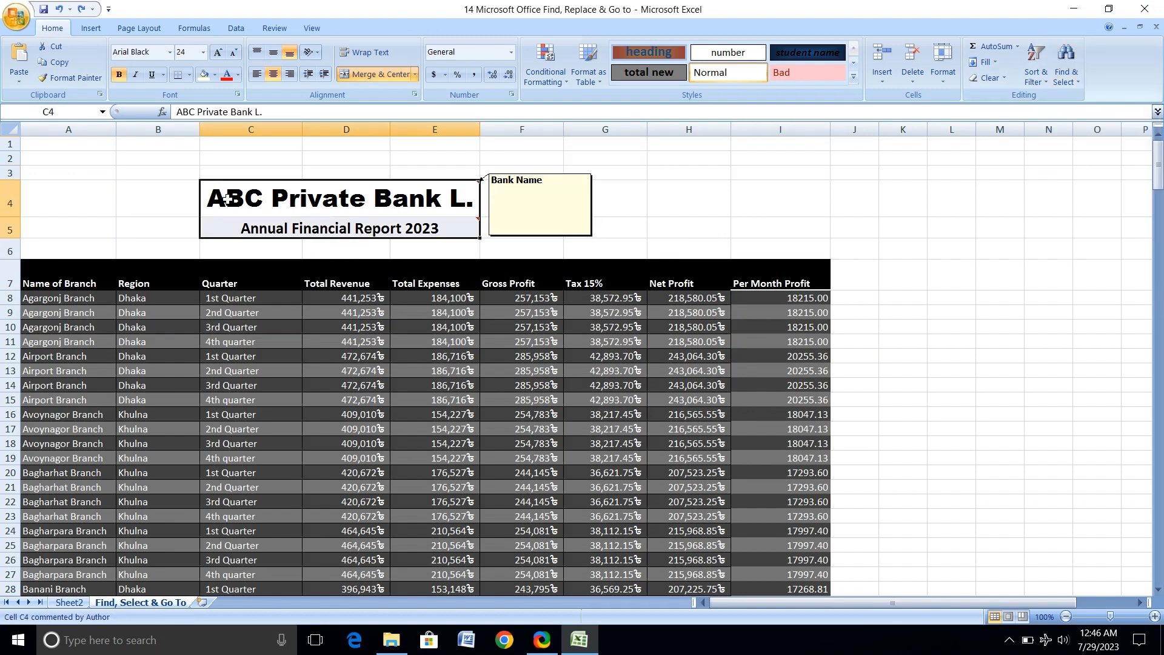
mouse_move(472, 185)
Select cell H4, view the comments on the bank title and report subtitle, and select the commented cells again.
click(716, 191)
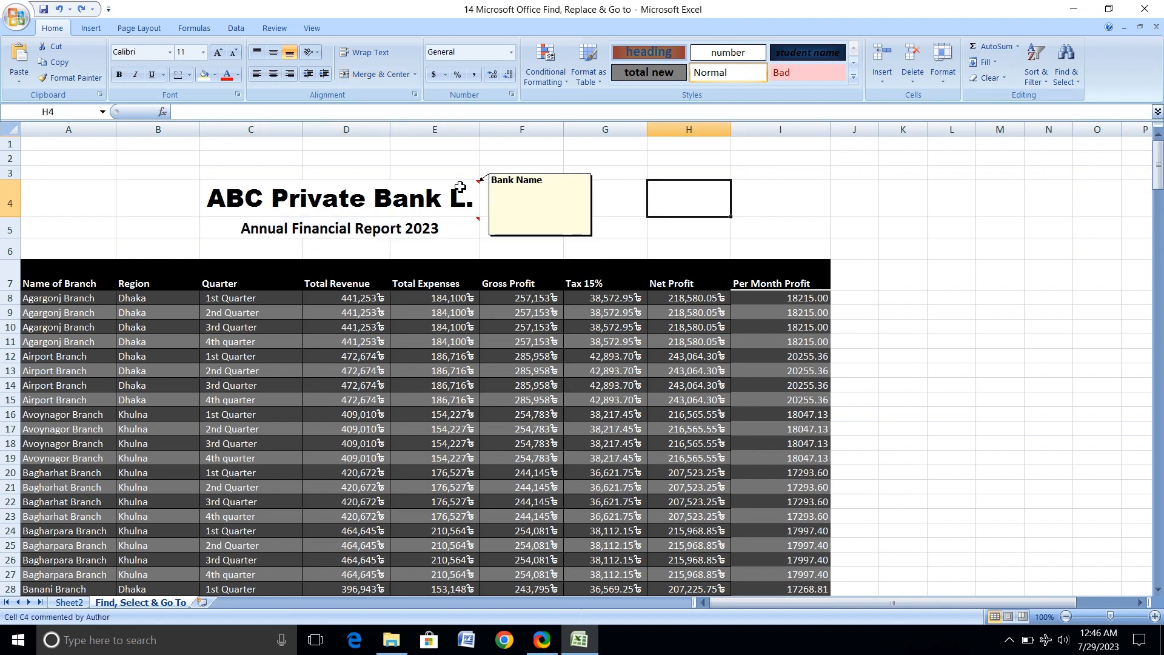
mouse_move(455, 230)
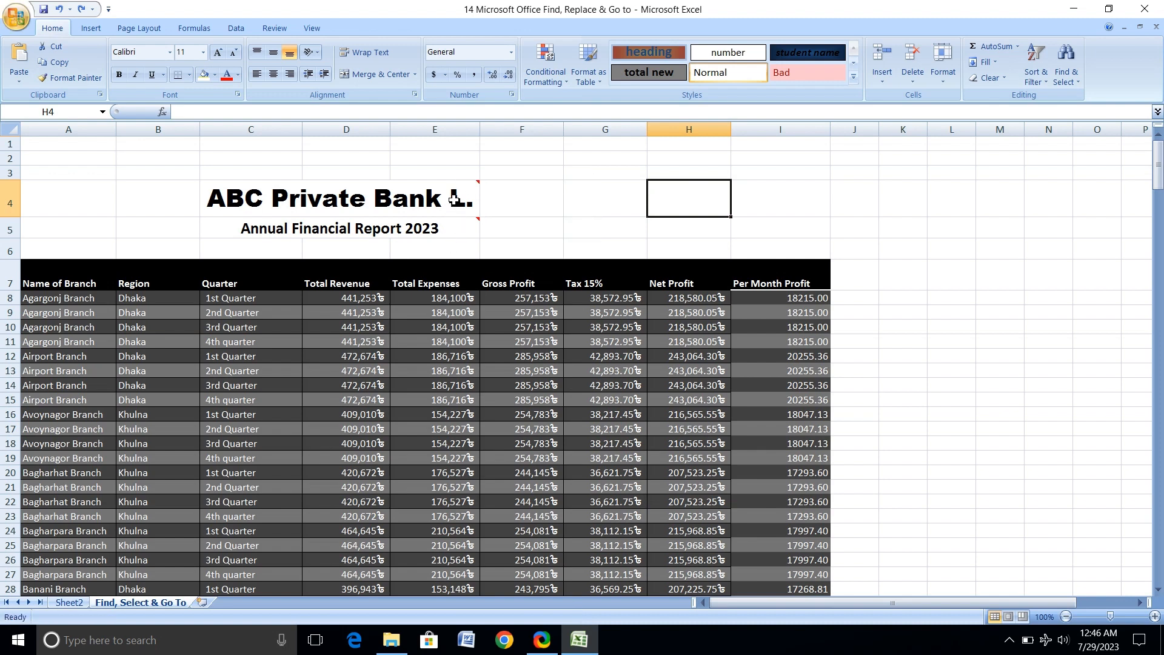
click(1066, 77)
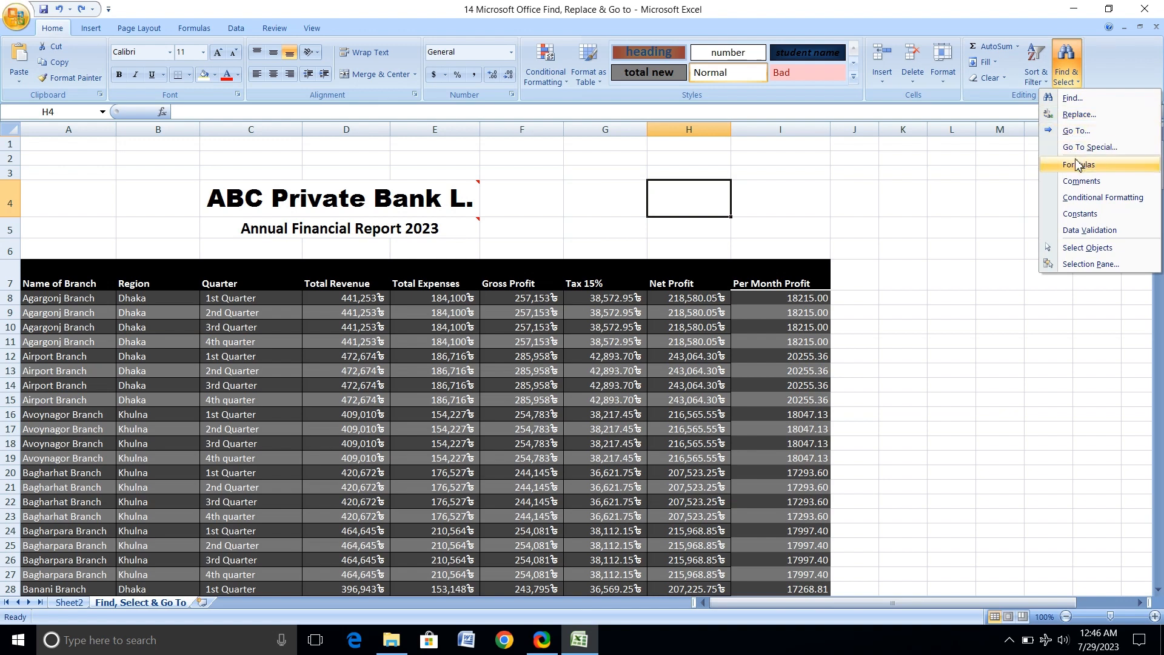
click(1081, 180)
mouse_move(381, 211)
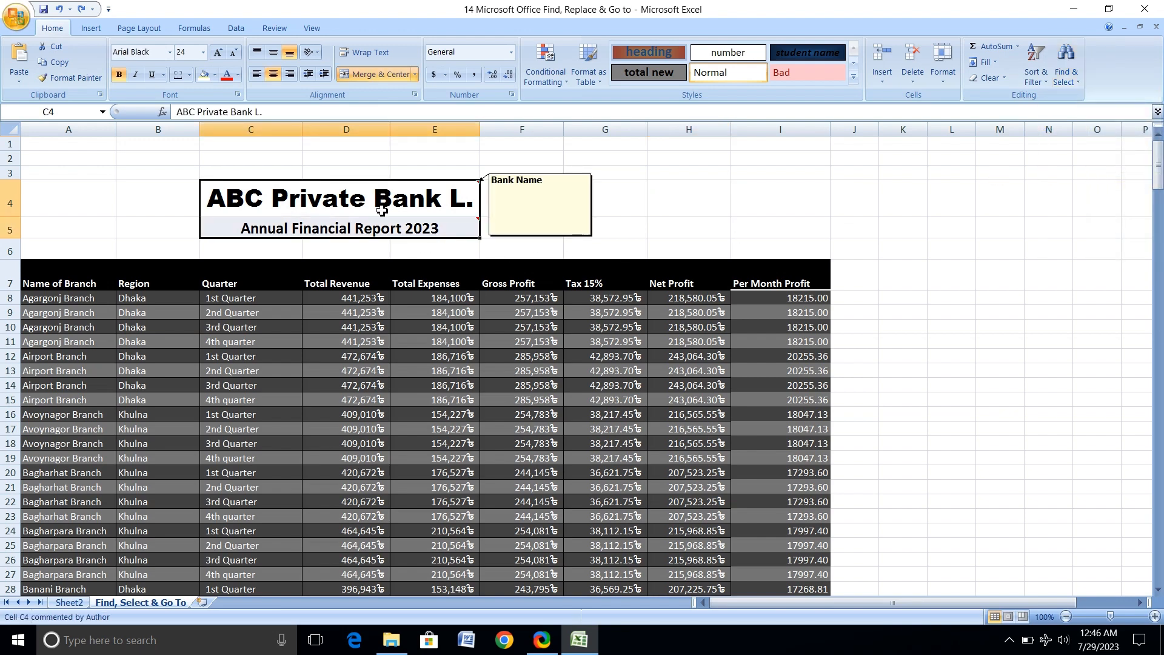
mouse_move(392, 233)
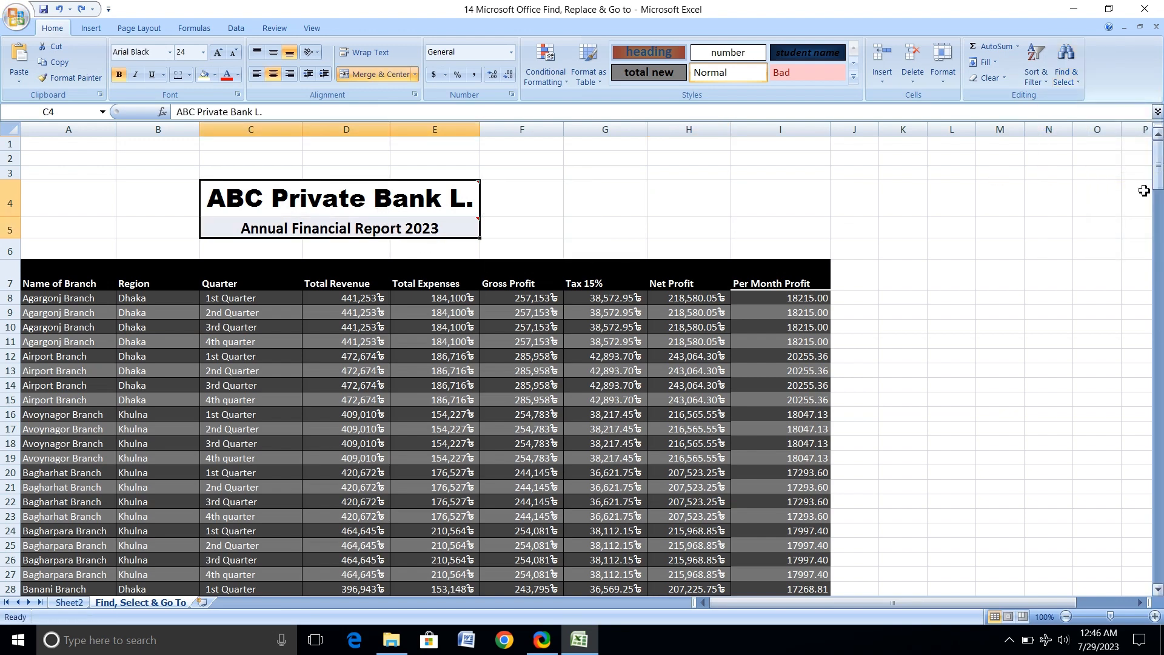
Select all cells containing formulas on the sheet, starting from cell O3, and look over the selected columns down the report.
click(1096, 176)
click(1077, 78)
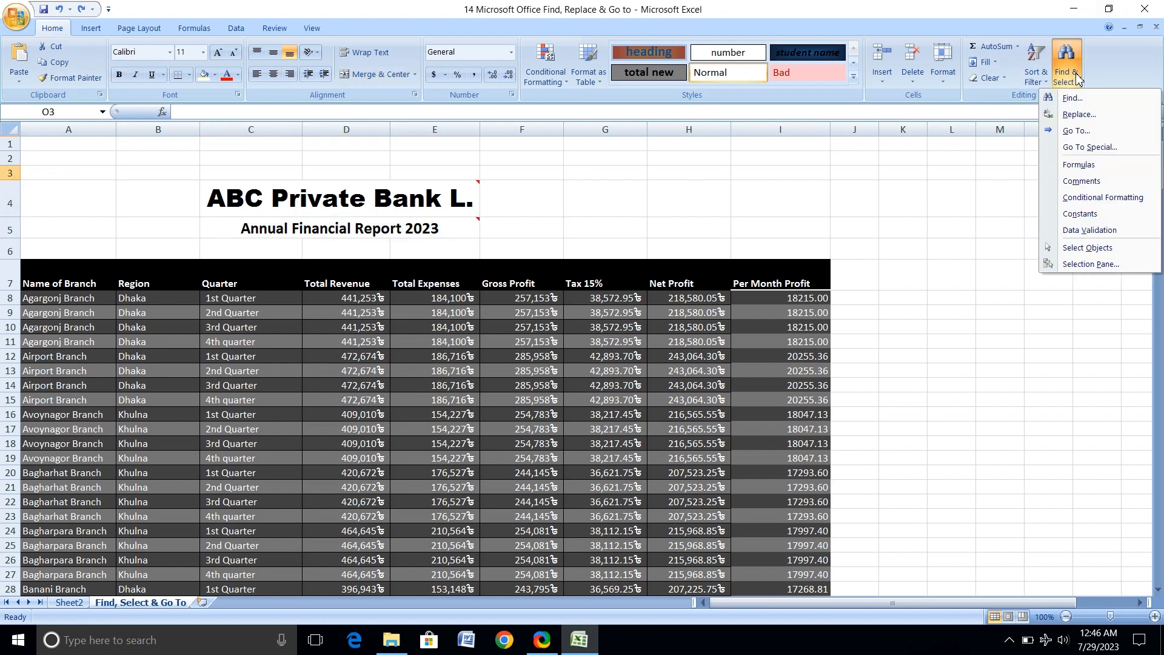
click(1083, 166)
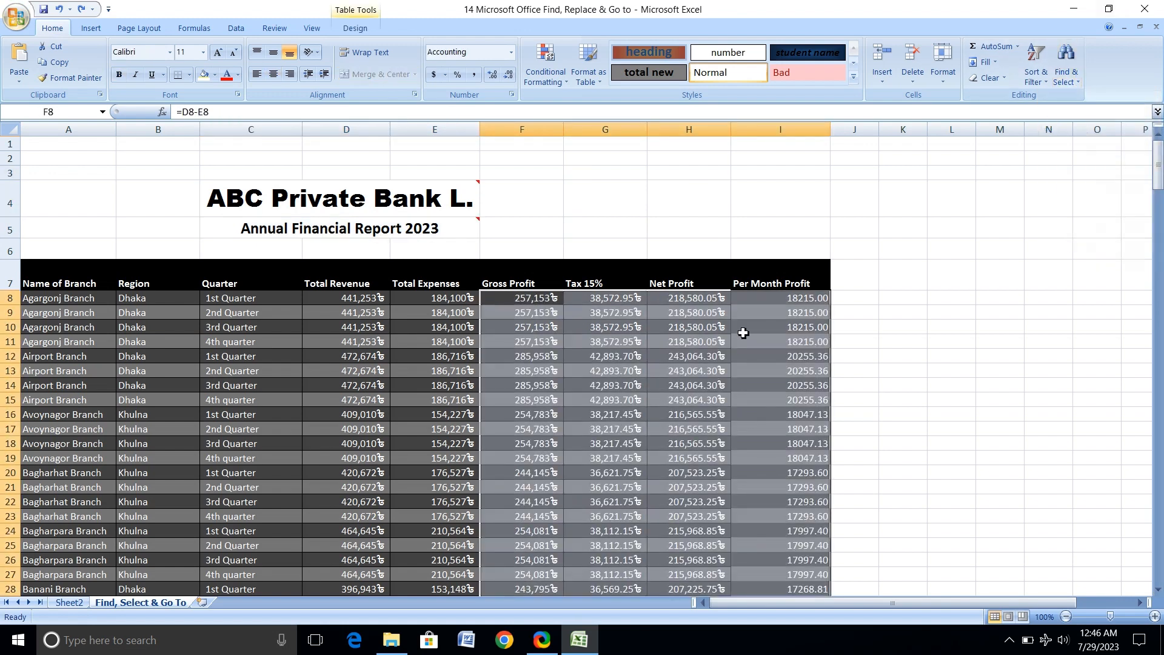
scroll(722, 340, down, 14)
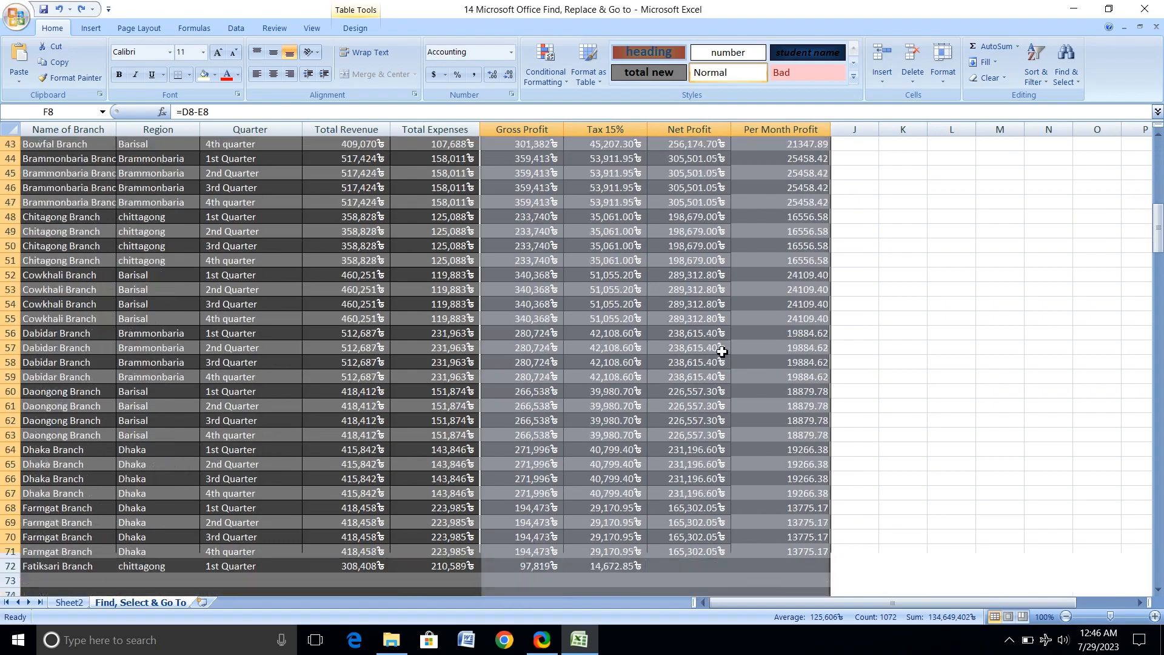
scroll(722, 352, down, 20)
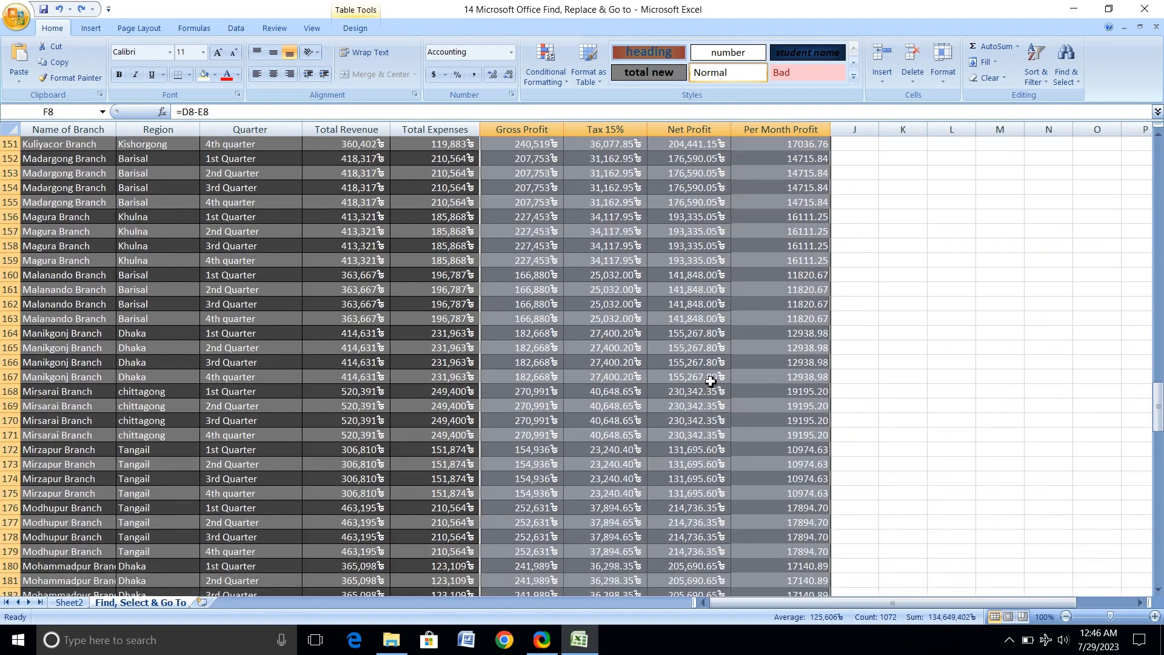
scroll(713, 388, down, 20)
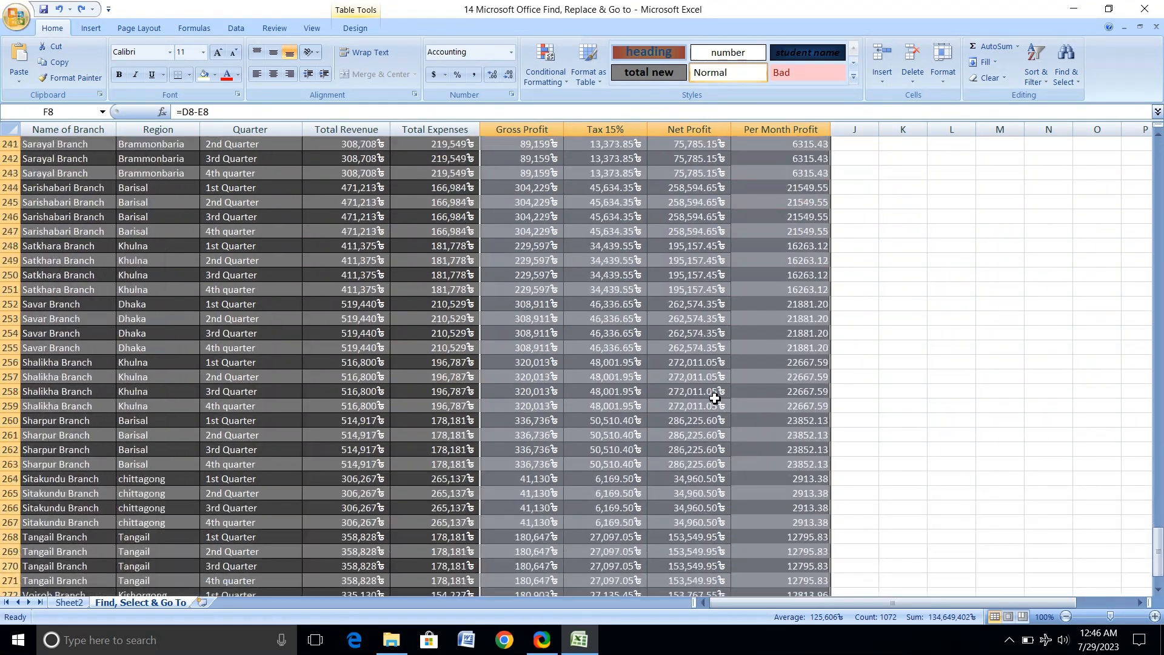
scroll(716, 398, up, 20)
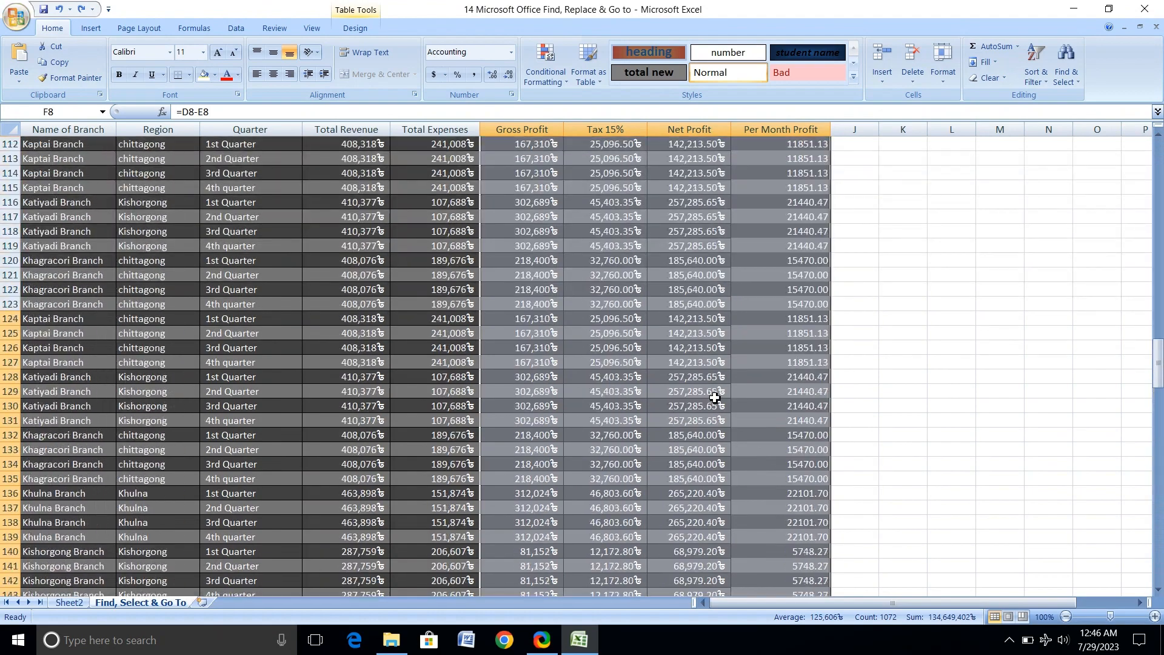
scroll(715, 399, up, 20)
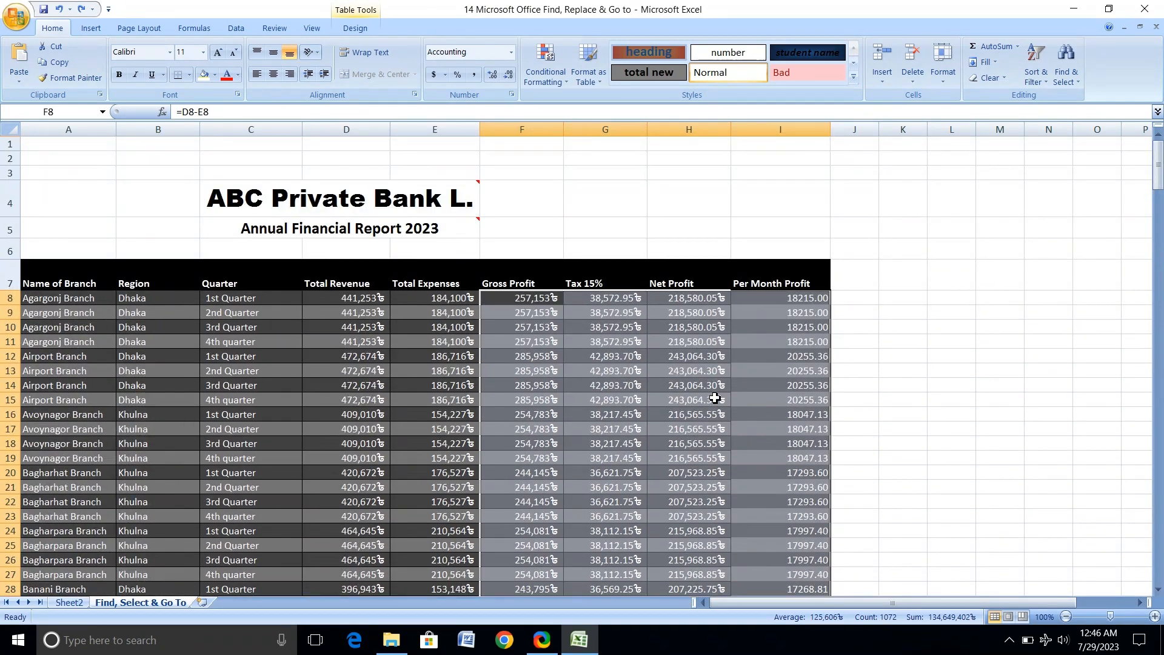
Clear the selection at cell K6 and inspect the Gross Profit, Tax 15%, Net Profit and Per Month Profit formulas in row 8.
click(903, 249)
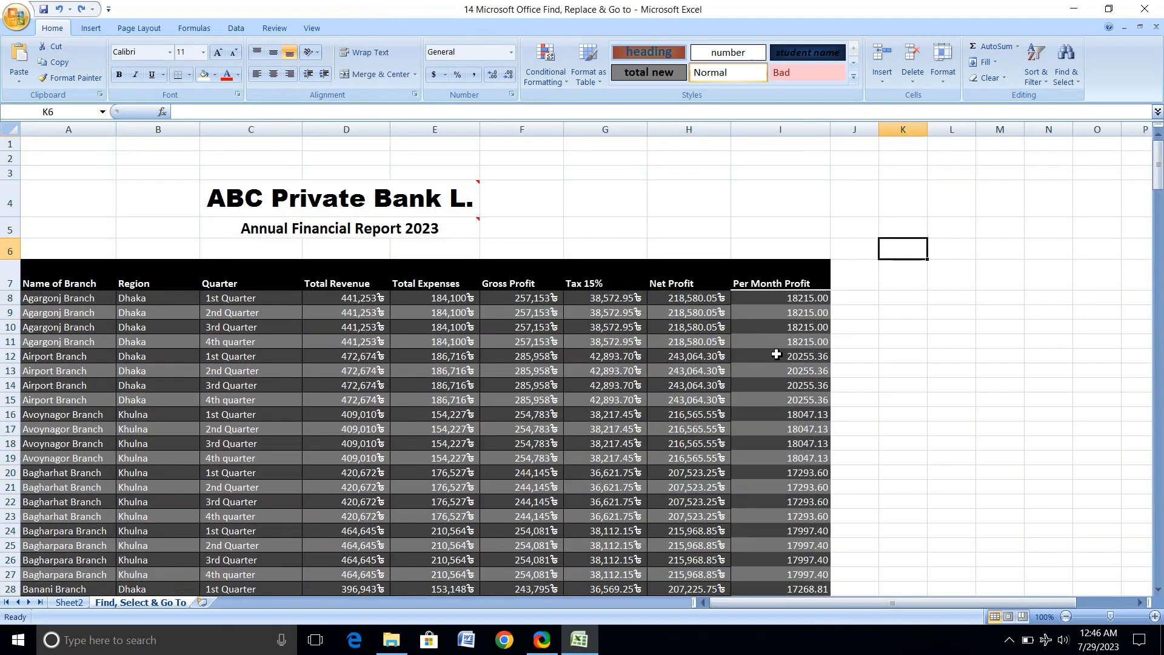
click(528, 298)
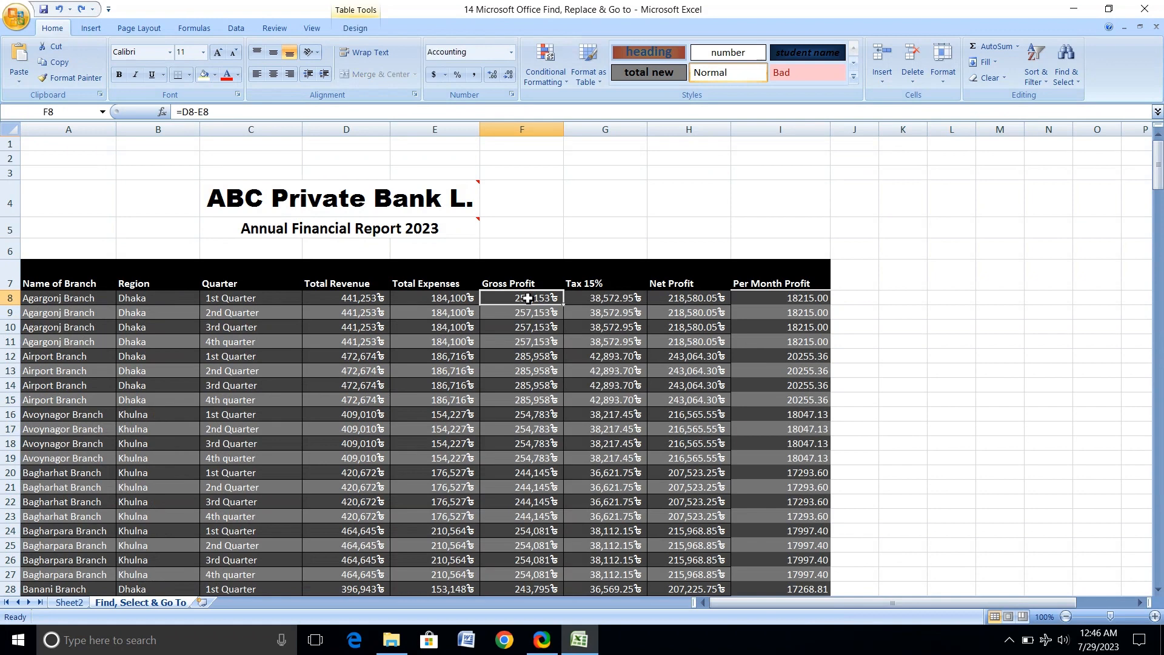
click(606, 298)
click(678, 300)
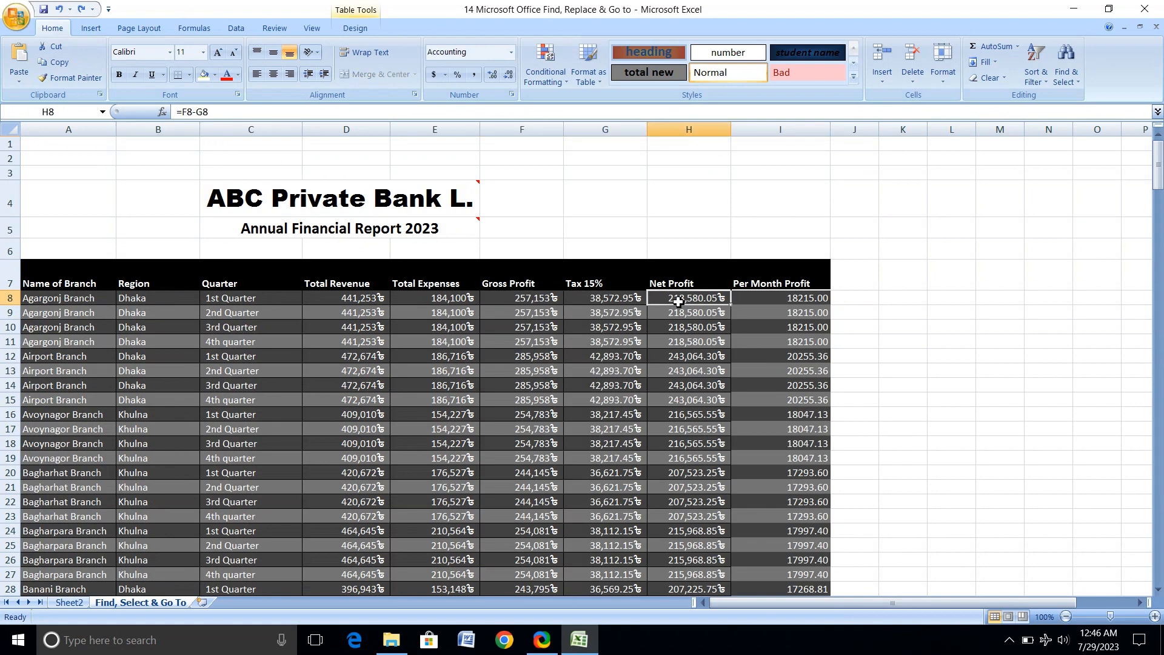
click(755, 305)
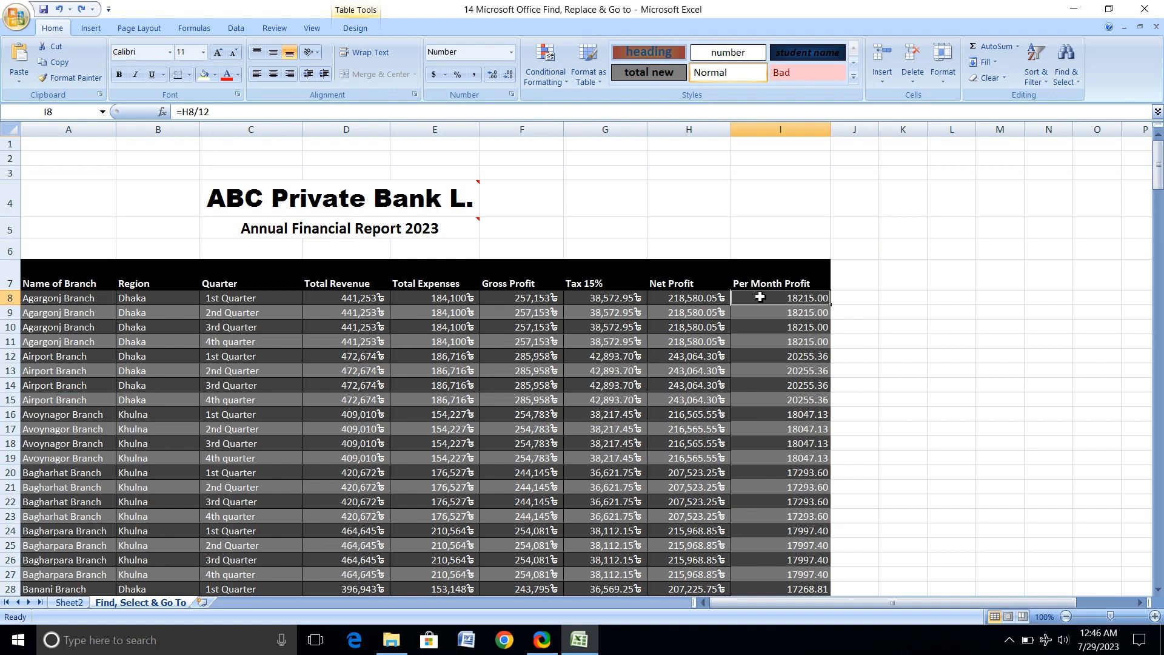
Select all formula cells again starting from cell K9, and clear the selection by selecting cell L8.
click(891, 309)
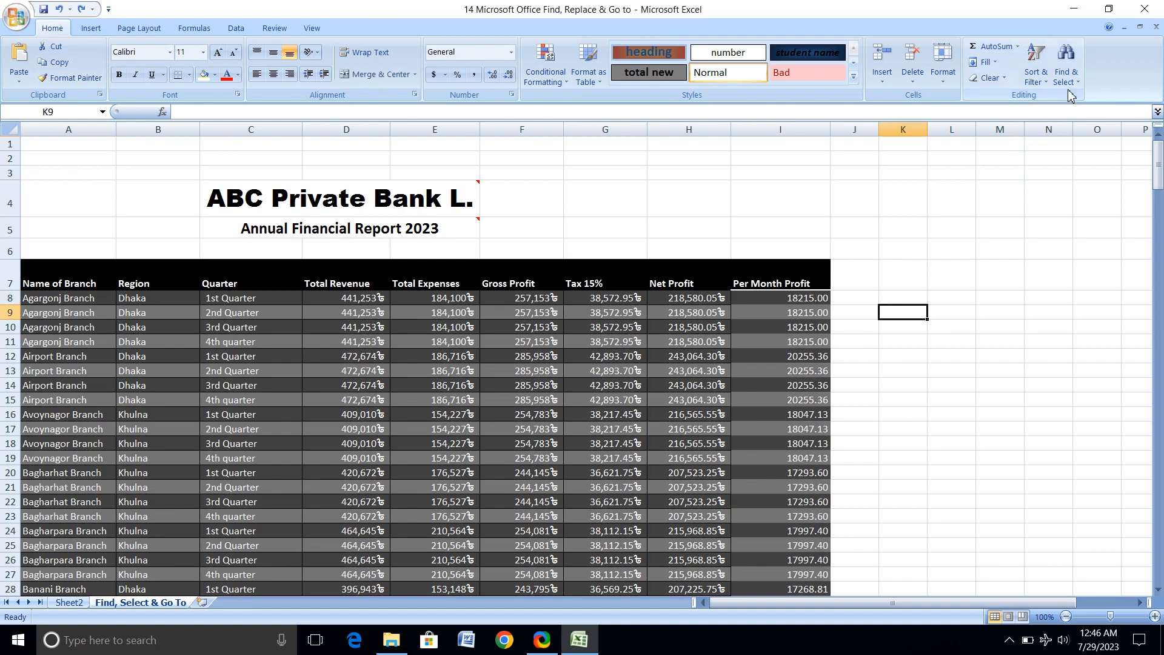
click(1066, 65)
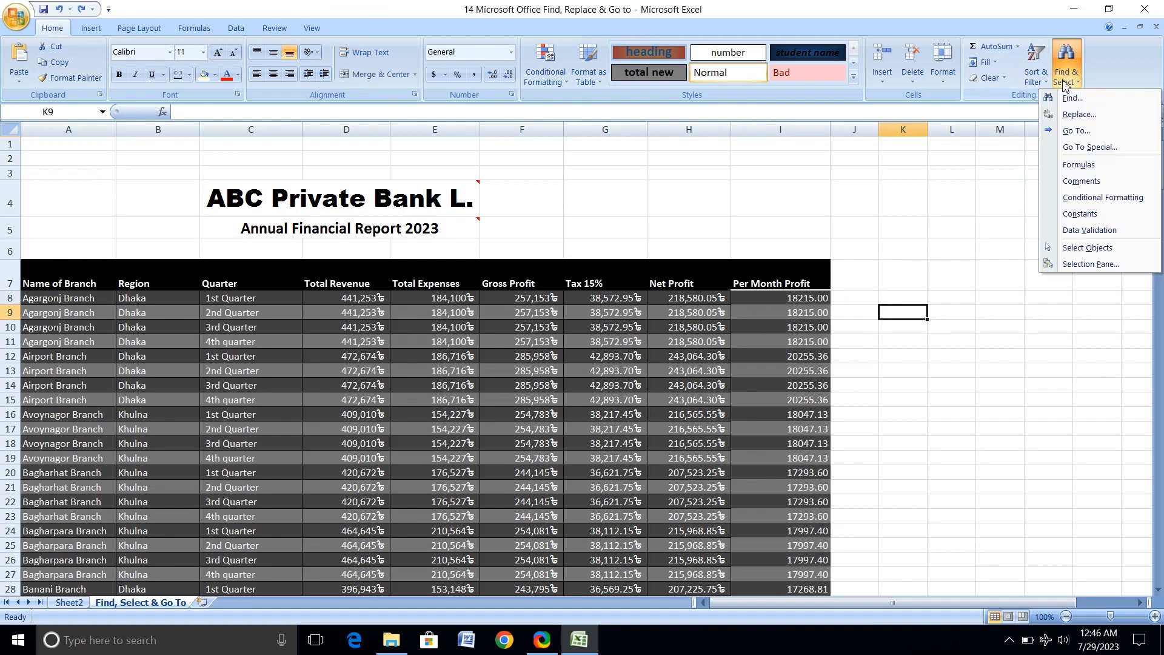
click(1084, 165)
click(932, 303)
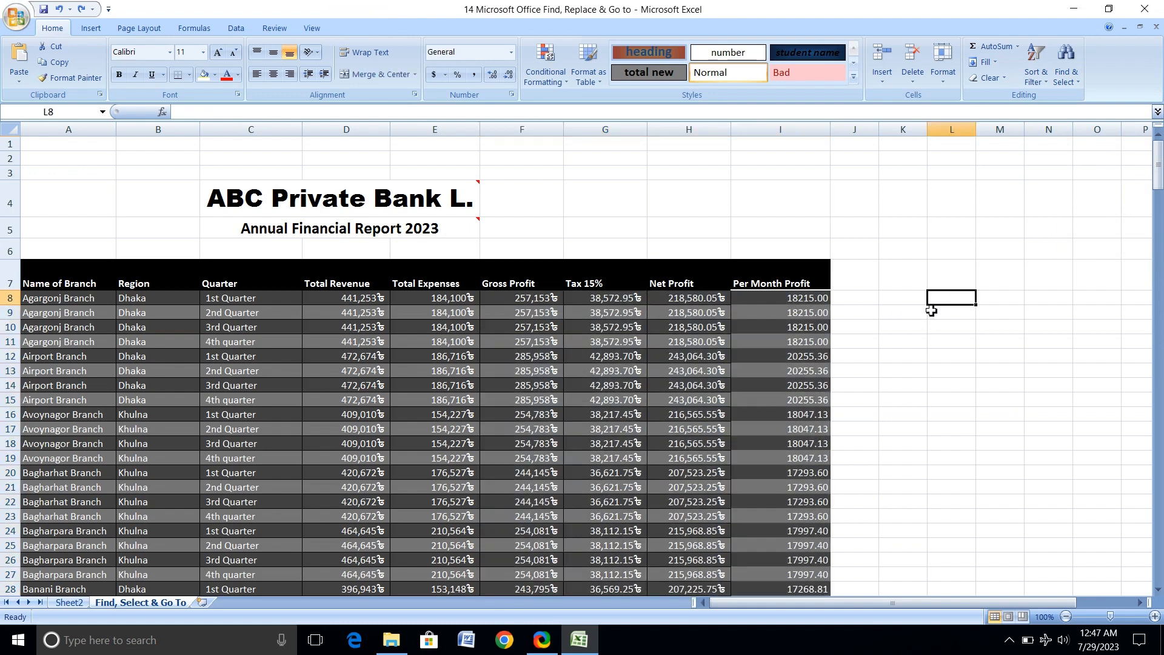
Select all cells with conditional formatting, and check cell B8 and the Region and Per Month Profit headers.
click(1065, 84)
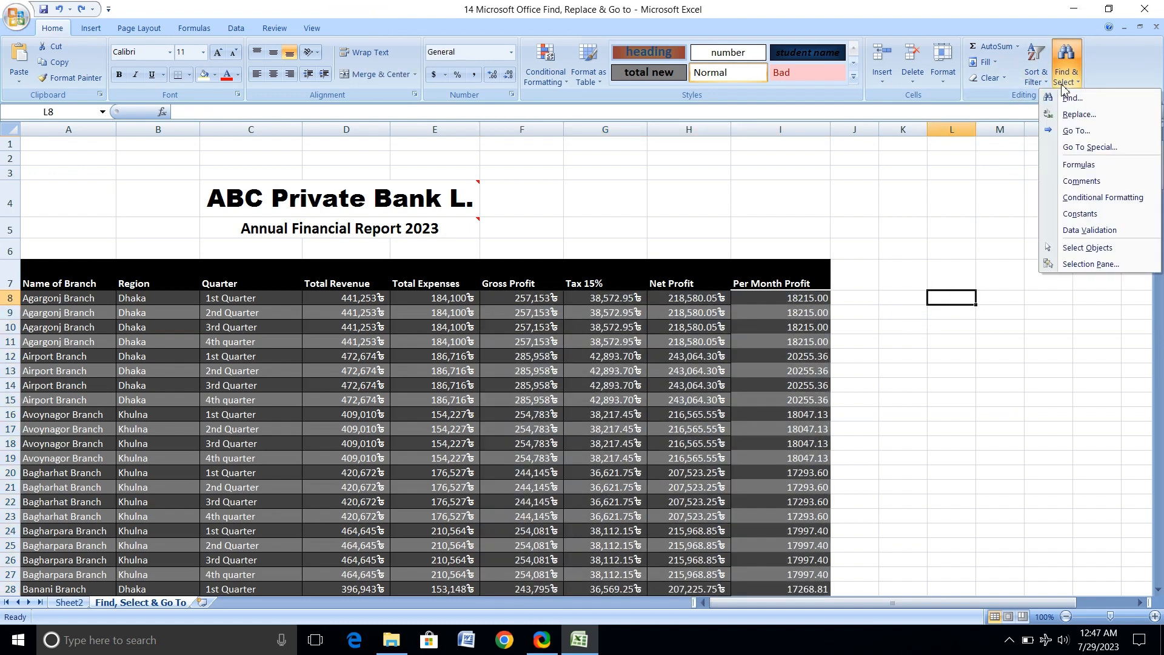
click(1102, 199)
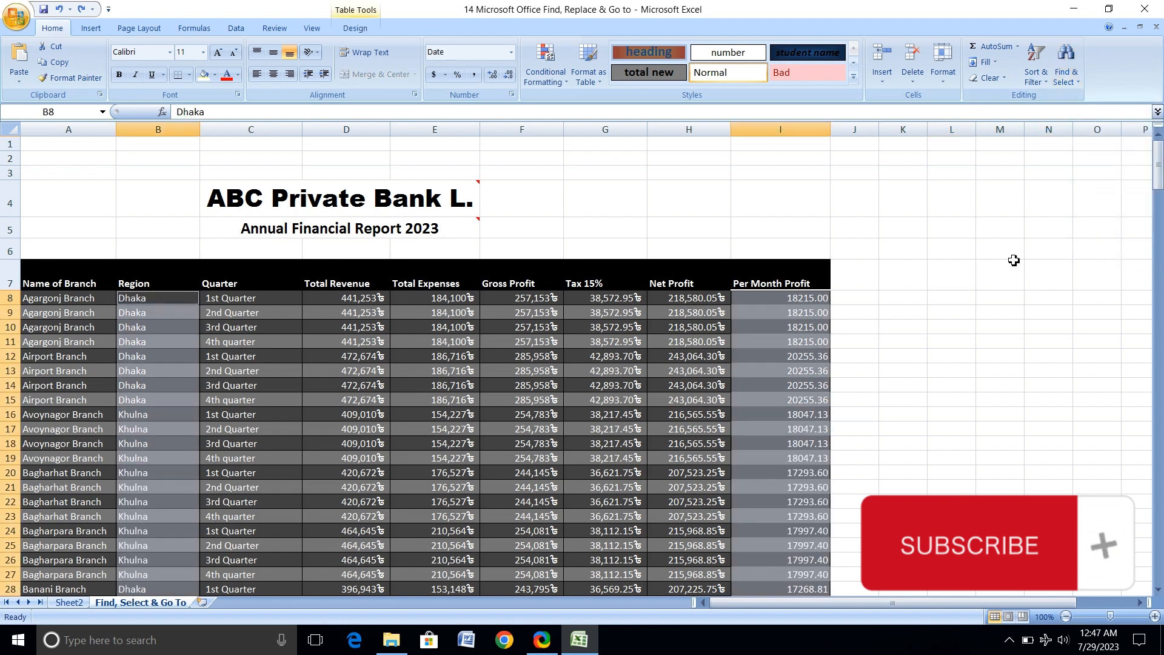
click(133, 299)
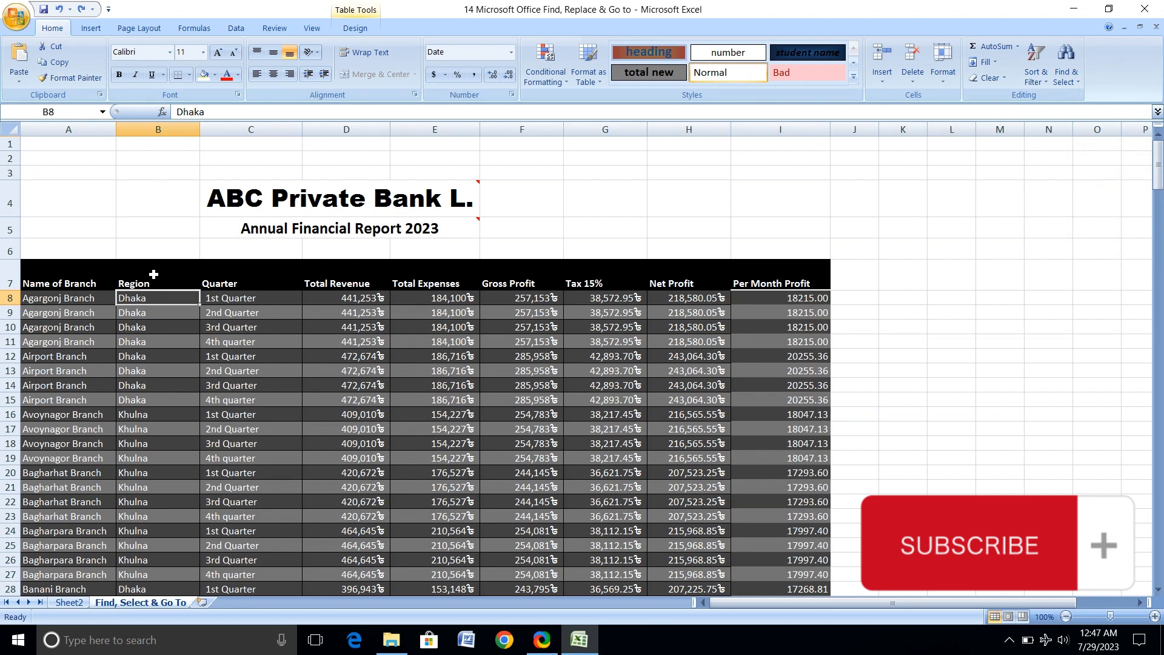
click(153, 275)
click(772, 280)
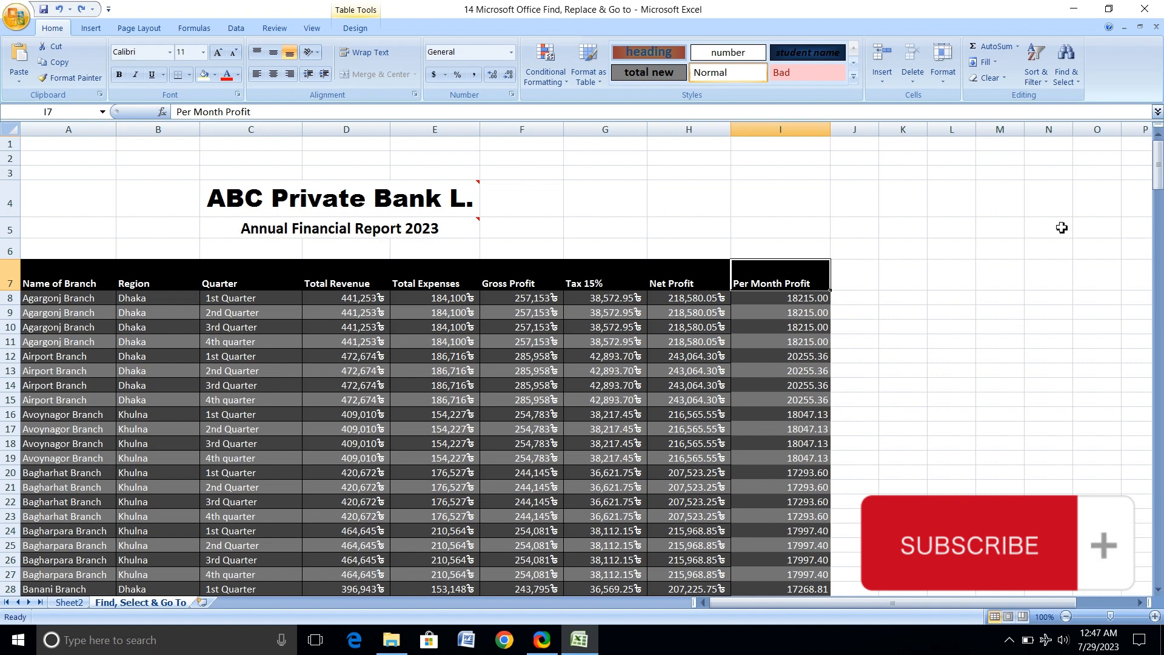
Open the Find & Select commands.
click(1066, 63)
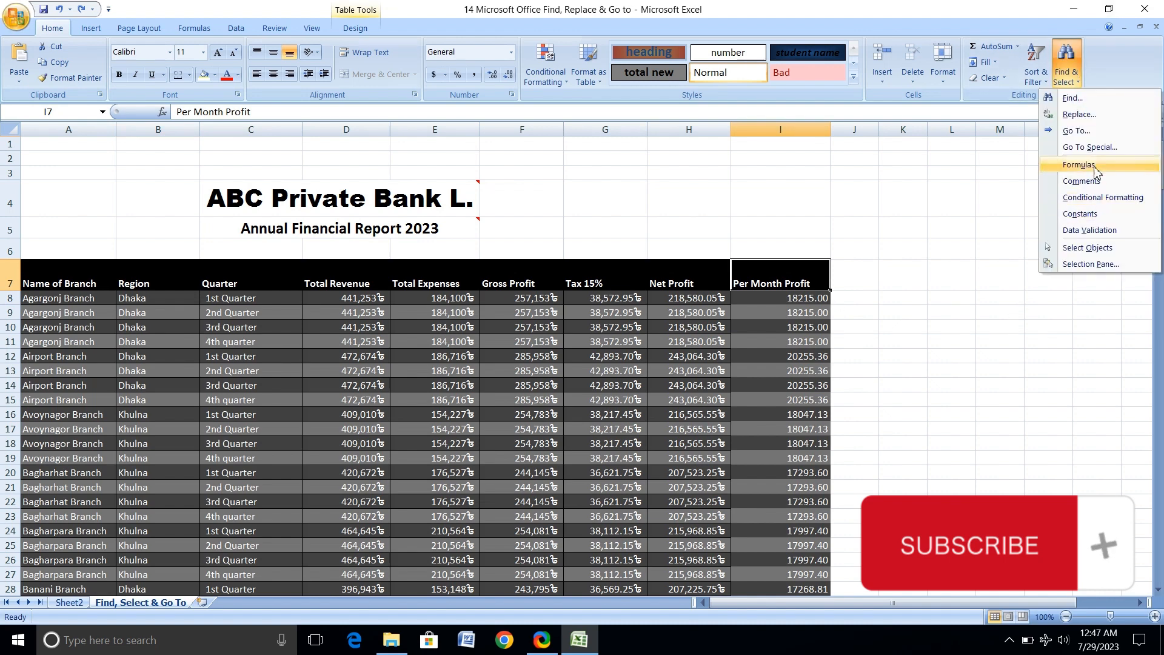